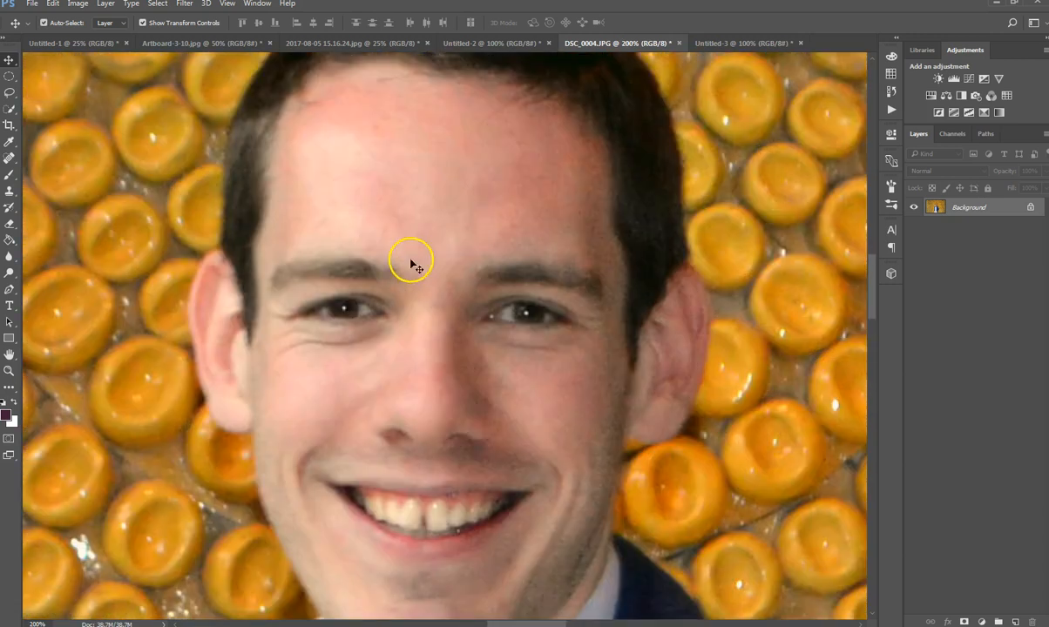
Remove blemishes from the man's forehead and brow area with the content-aware Spot Healing Brush at size 15.
left_click(11, 159)
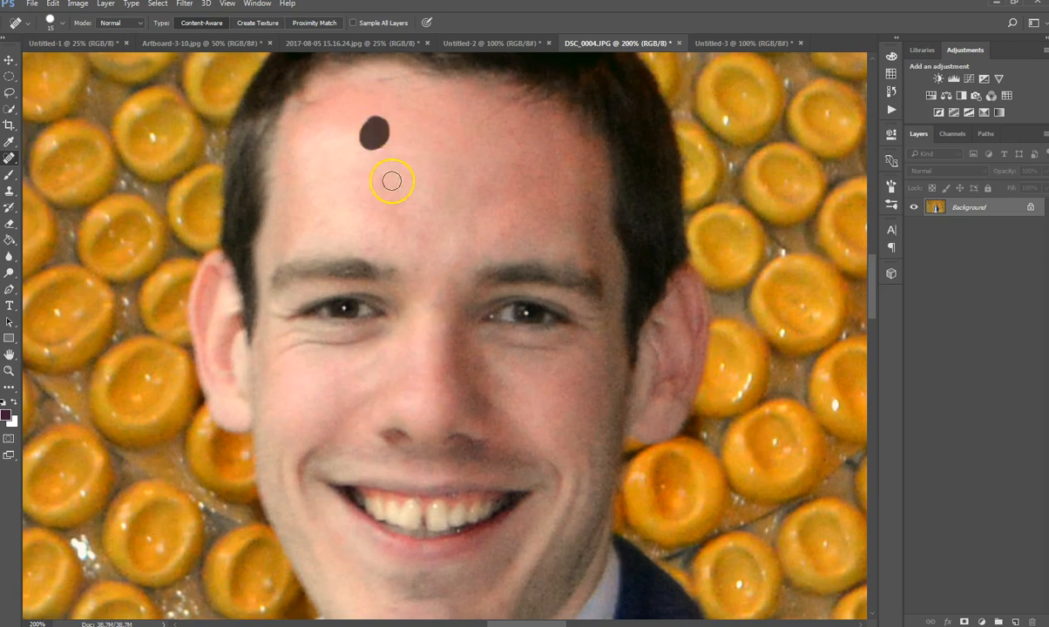
left_click(375, 133)
left_click(371, 248)
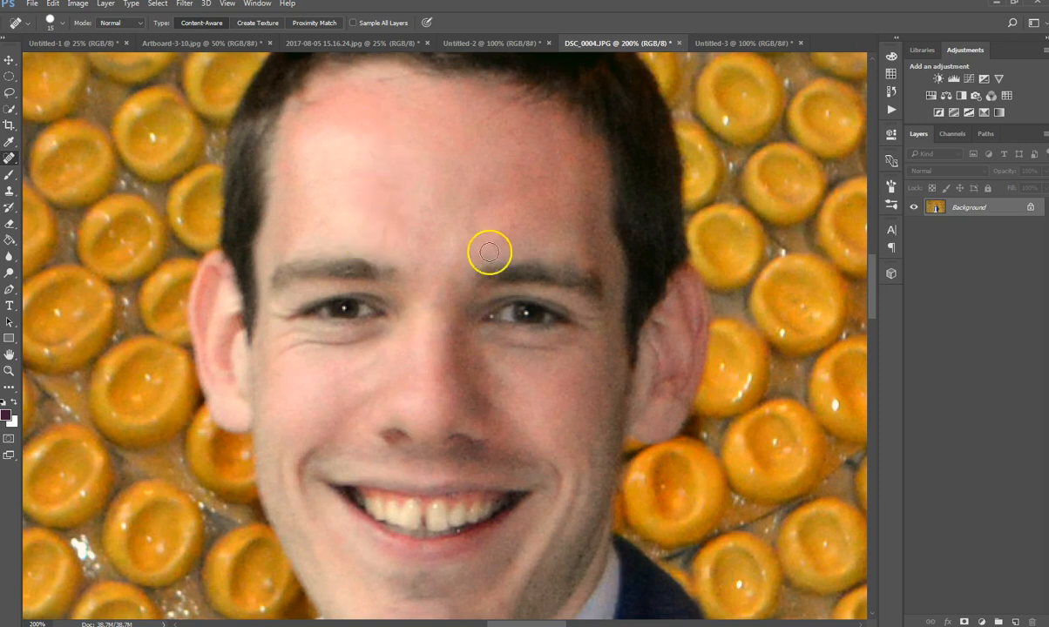
left_click(471, 219)
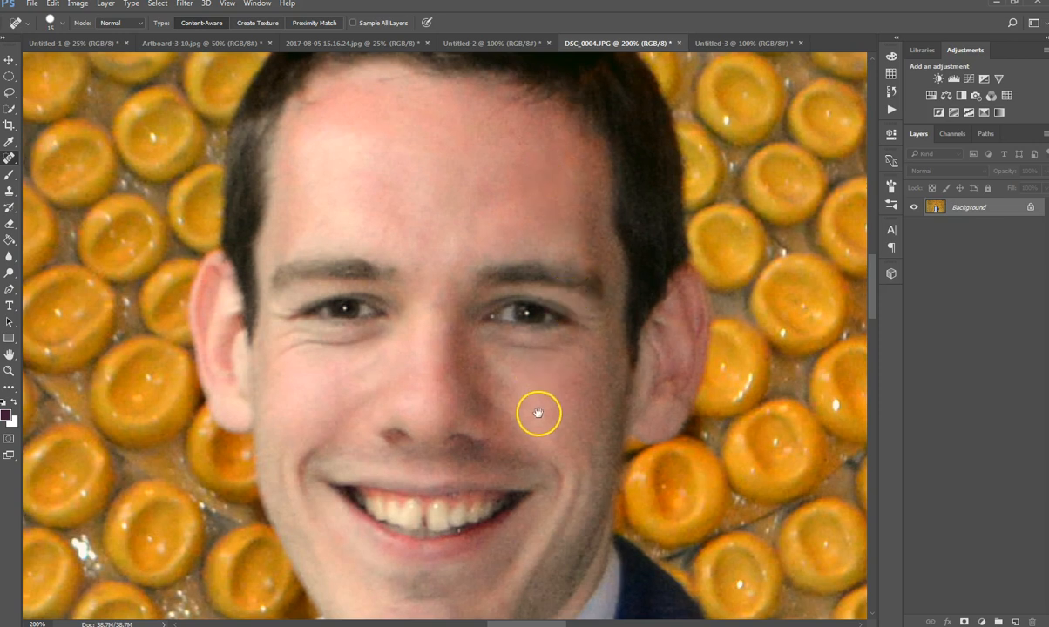
Open the Liquify filter on the DSC_0004.JPG portrait.
scroll(532, 410, "down", 3)
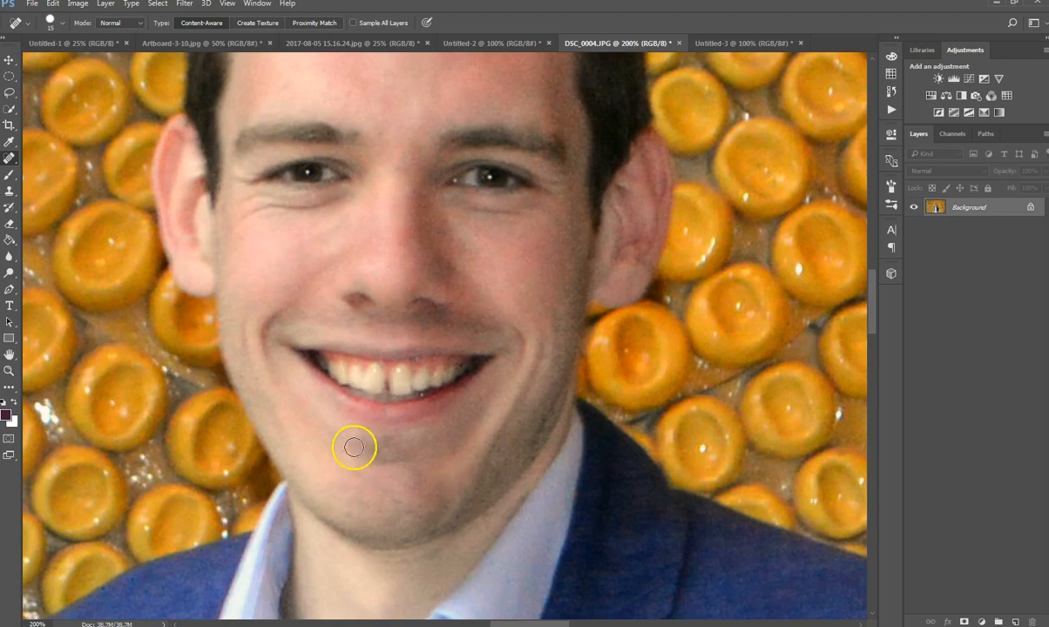
left_click(498, 351, "alt")
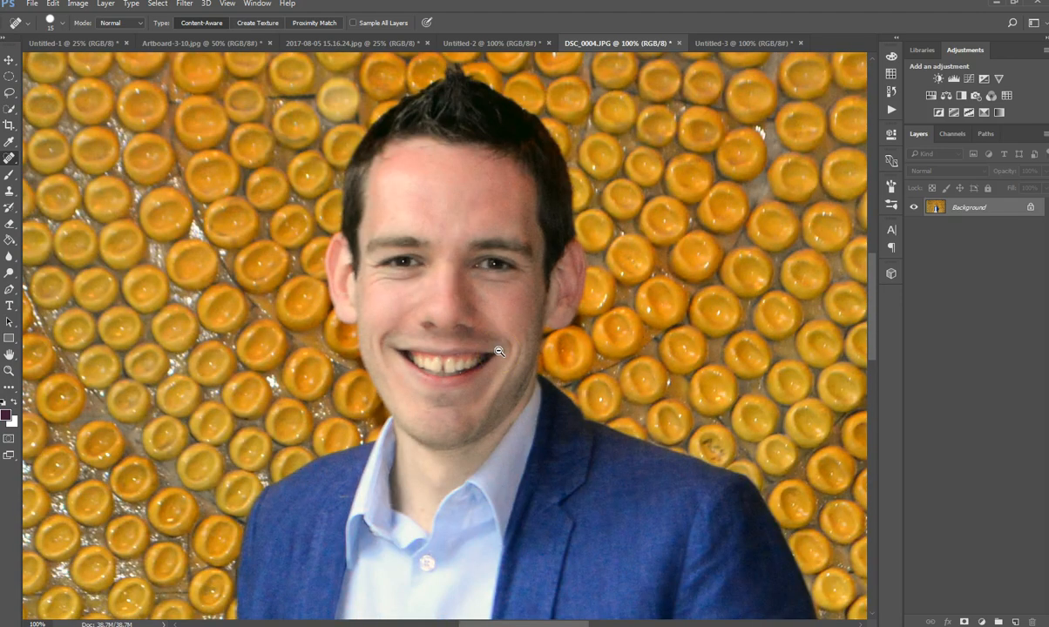
left_click(499, 351, "alt")
left_click(498, 351, "alt")
left_click(499, 351, "alt")
left_click_drag(577, 365, 515, 315)
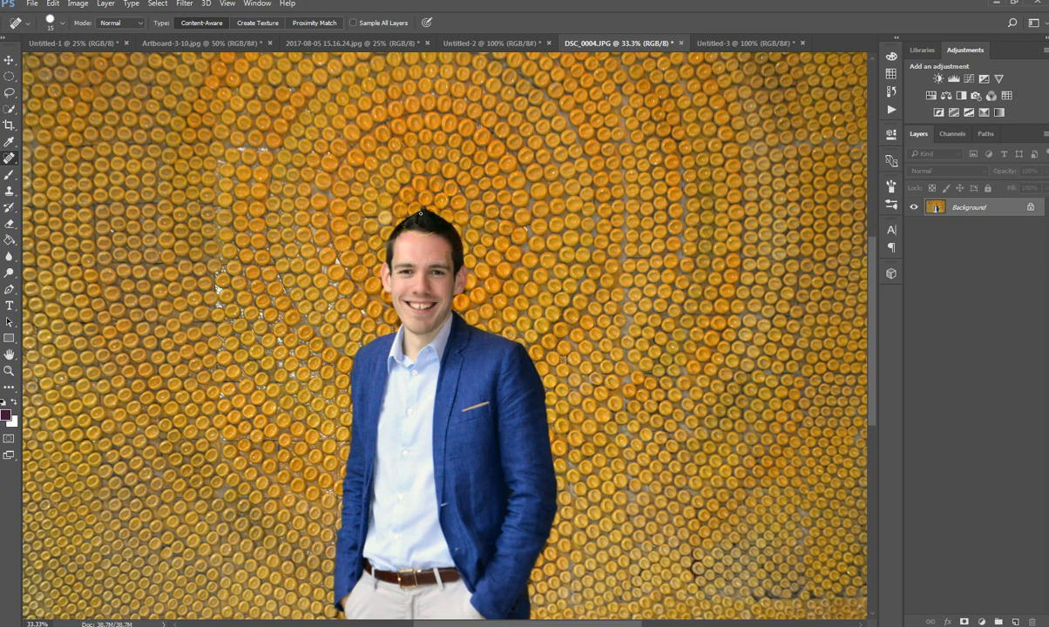
left_click(227, 6)
mouse_move(178, 5)
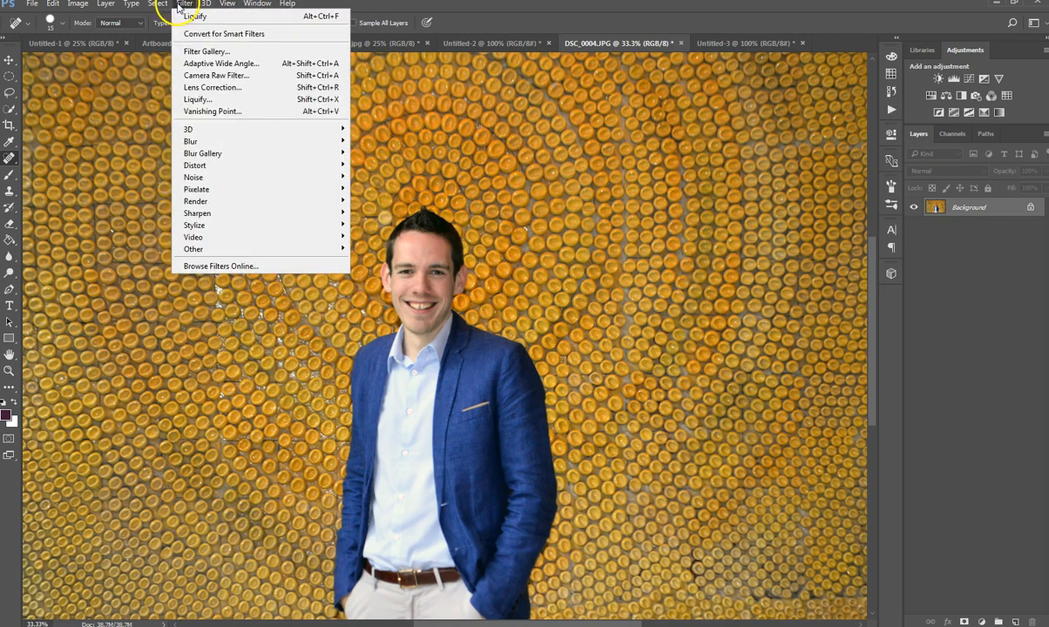
left_click(207, 102)
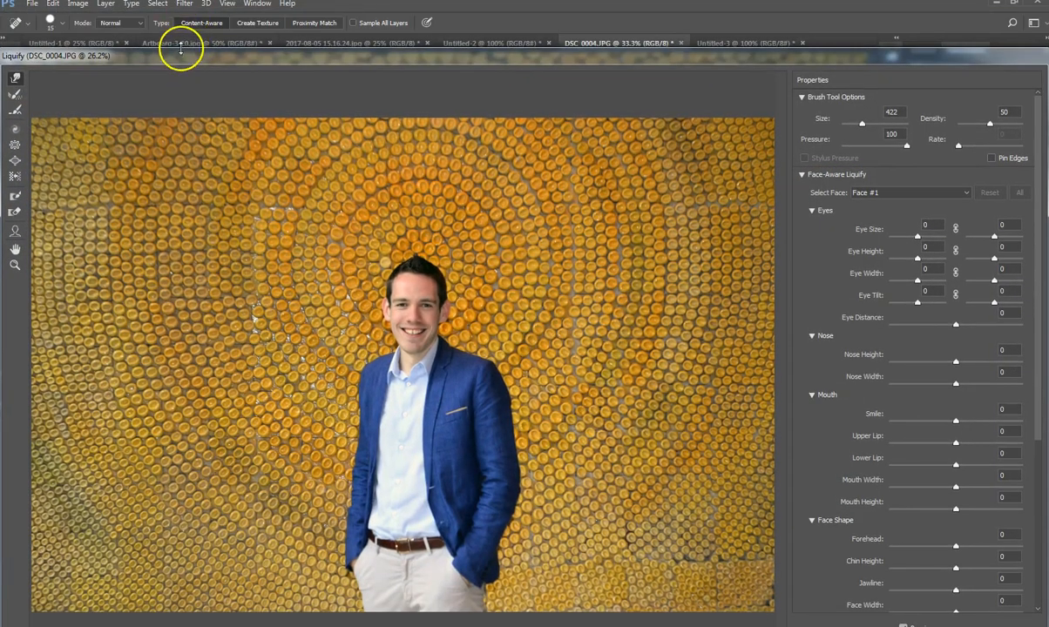
mouse_move(180, 50)
left_mouse_down()
mouse_move(194, 42)
mouse_move(198, 7)
mouse_move(188, 4)
left_mouse_up()
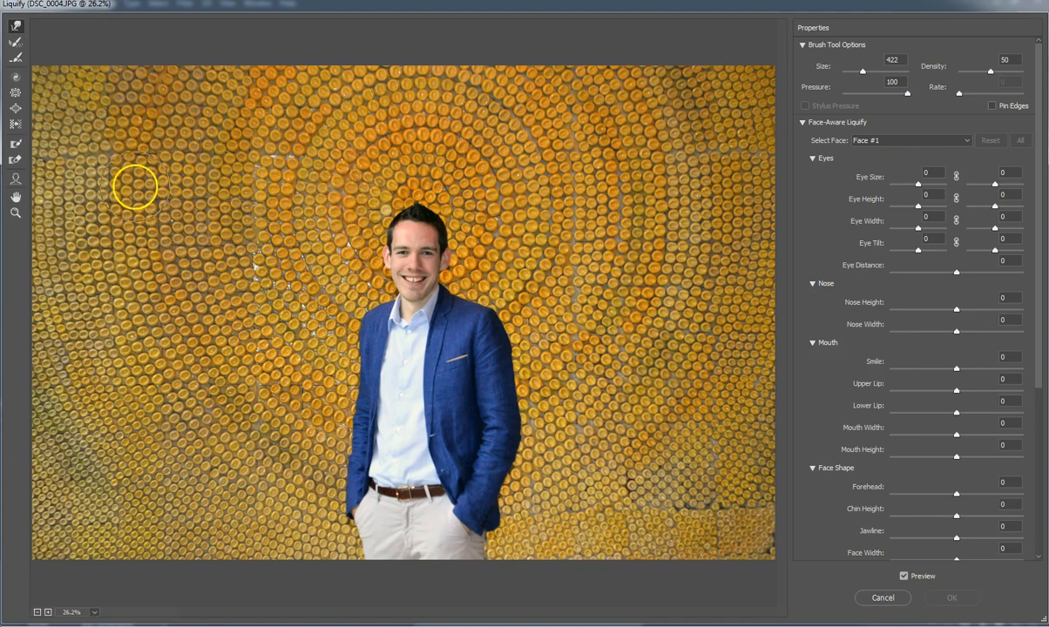
Reshape the man's face with the Face tool: eye sizes 83 and 42, chin height 13, jawline -66, face width -86.
left_click(19, 183)
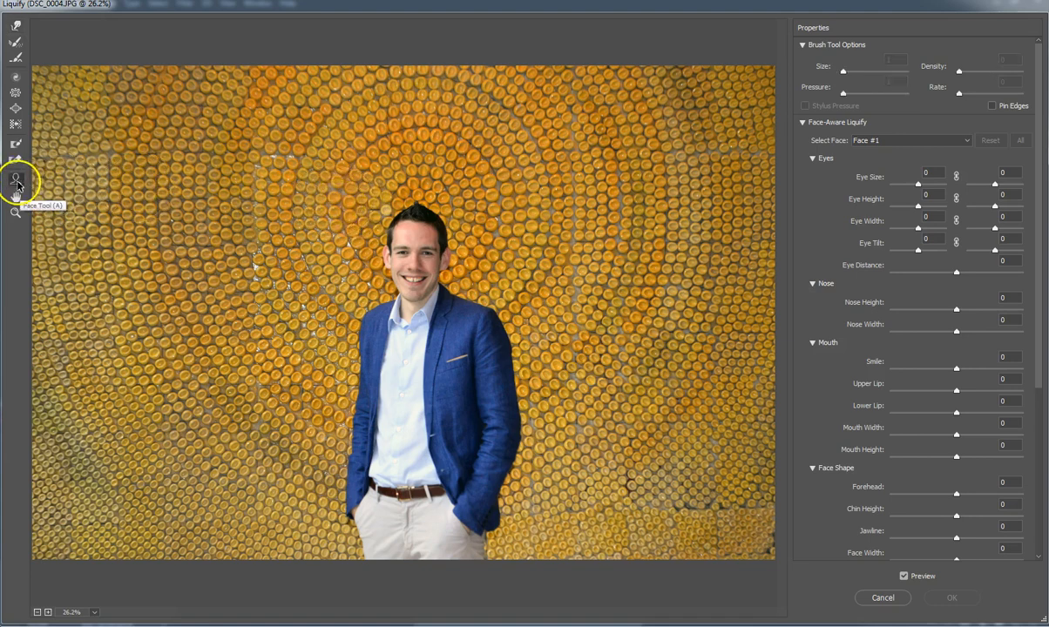
left_click(435, 266, "ctrl")
left_click(359, 267, "ctrl")
left_click(463, 311, "ctrl")
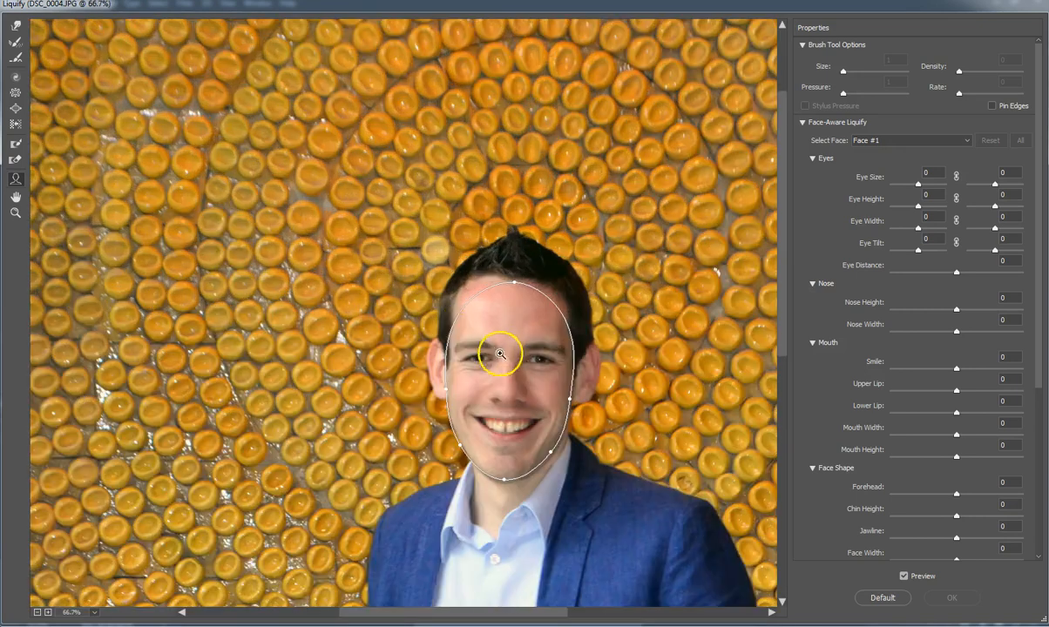
left_click_drag(570, 398, 534, 409)
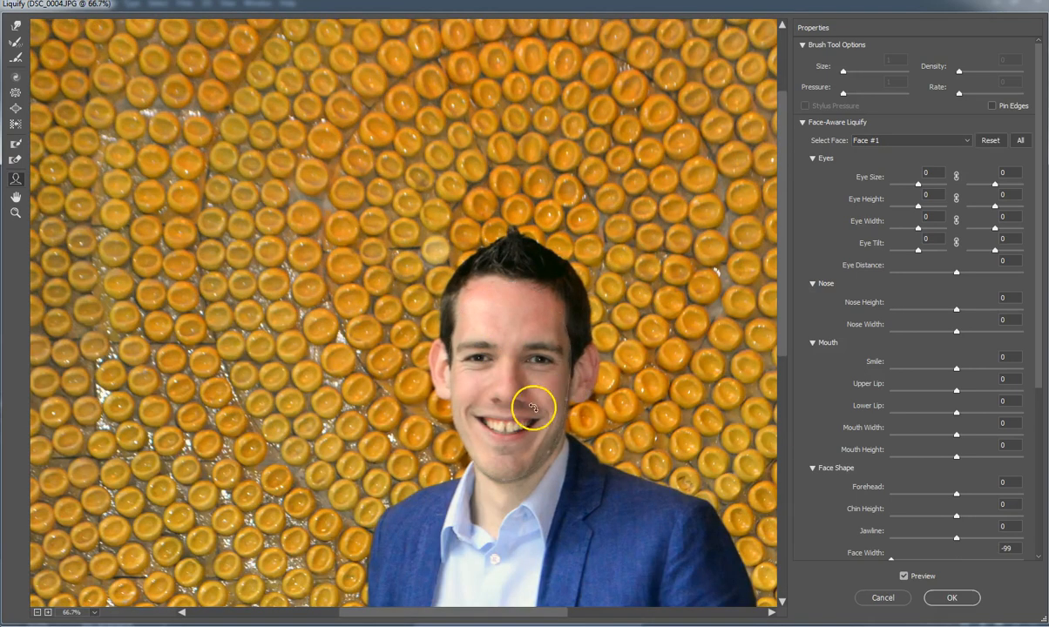
left_click_drag(457, 447, 477, 443)
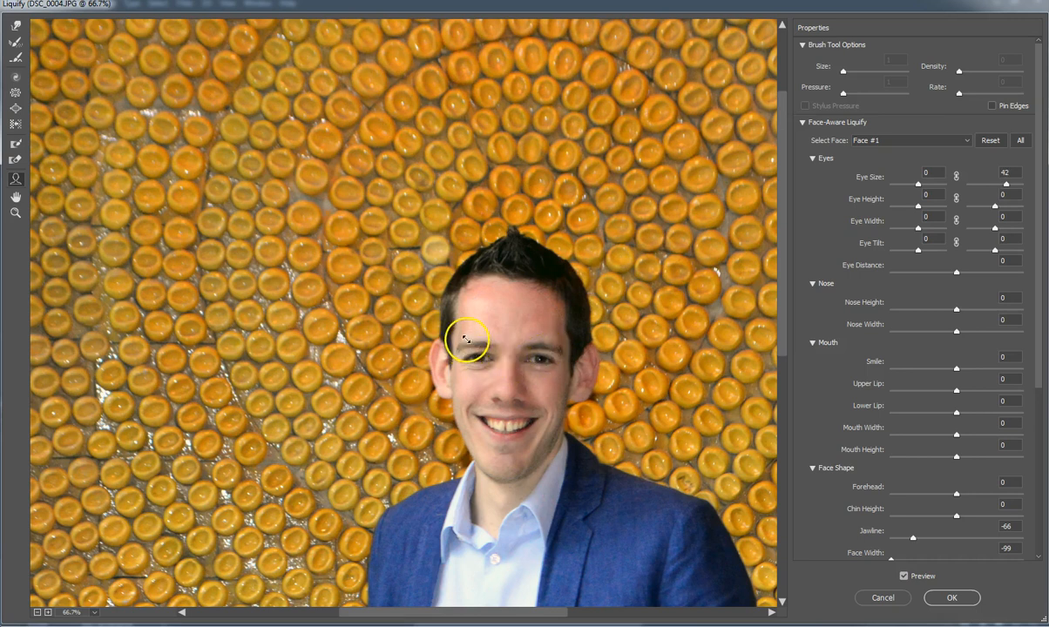
left_click_drag(505, 478, 503, 478)
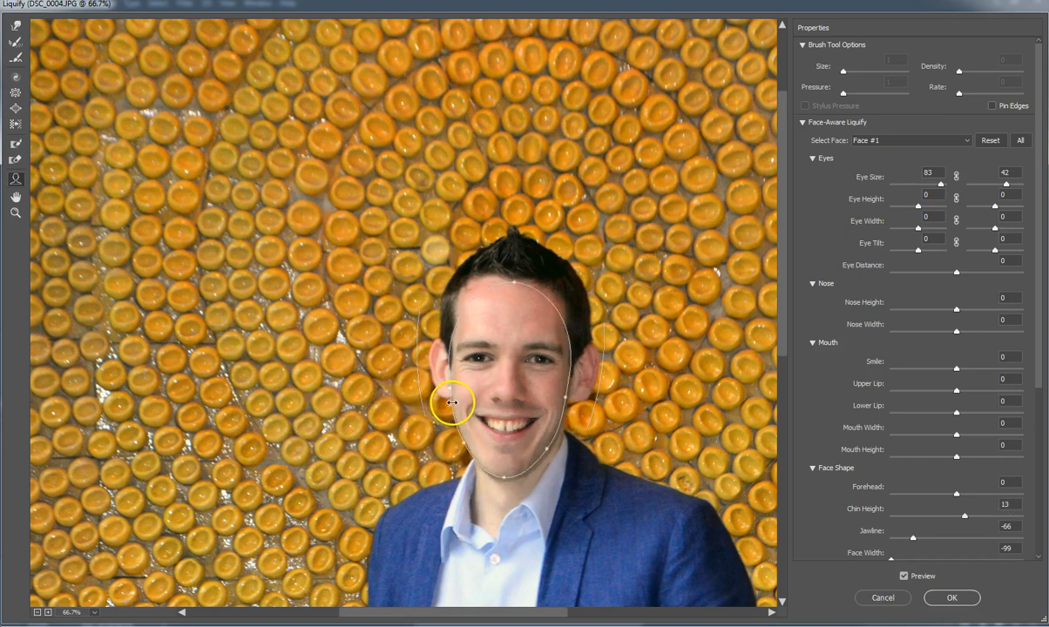
left_click_drag(451, 398, 448, 397)
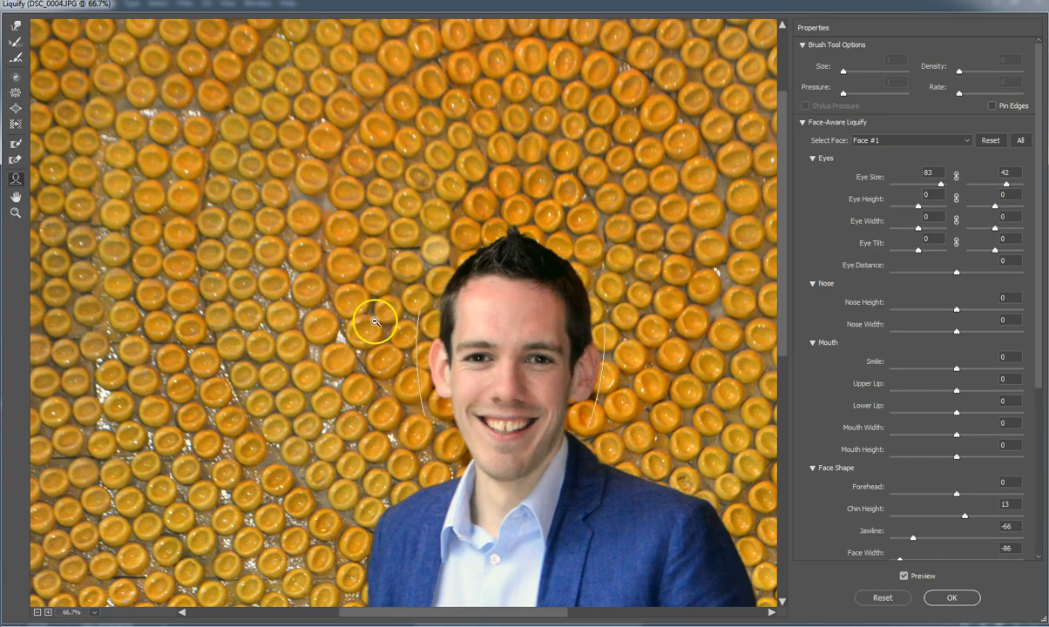
Select the Forward Warp tool and cancel the Liquify filter without applying the face changes.
left_click(375, 321, "alt")
left_click(375, 322, "alt")
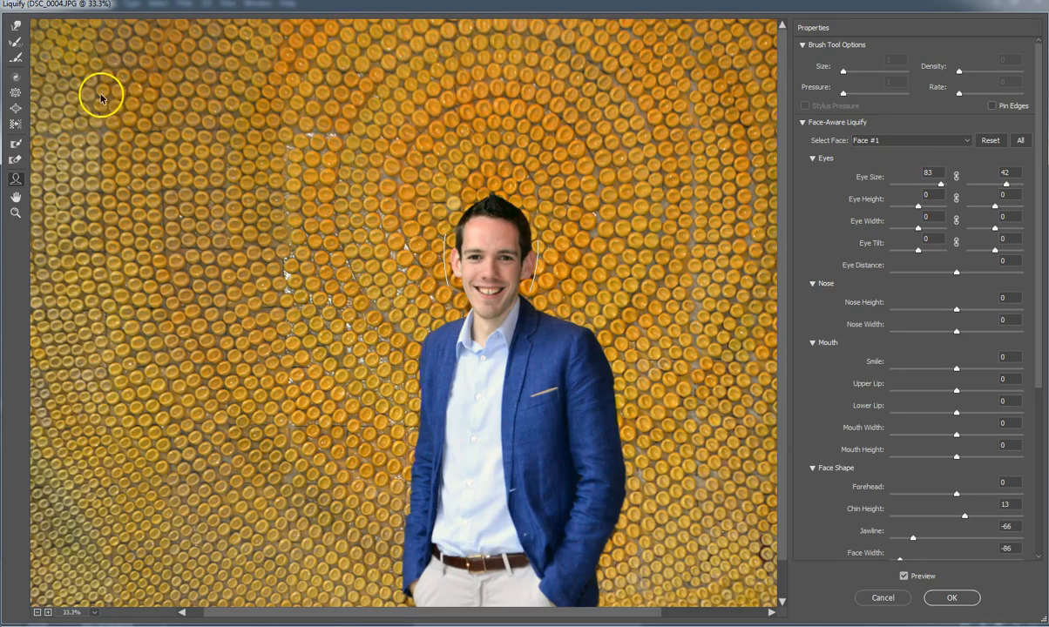
left_click(15, 27)
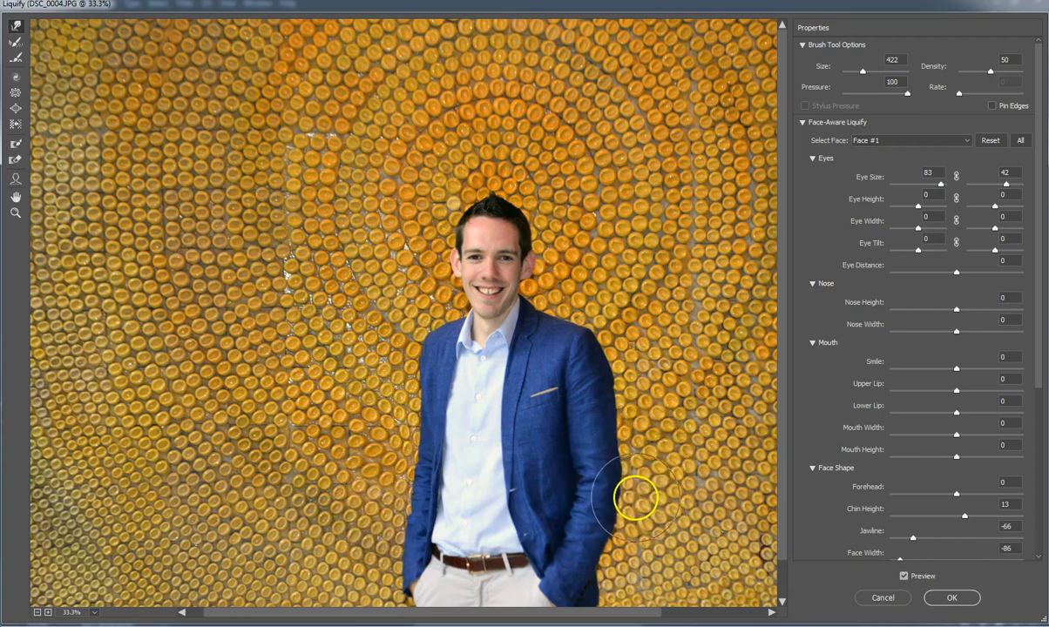
left_click(897, 599)
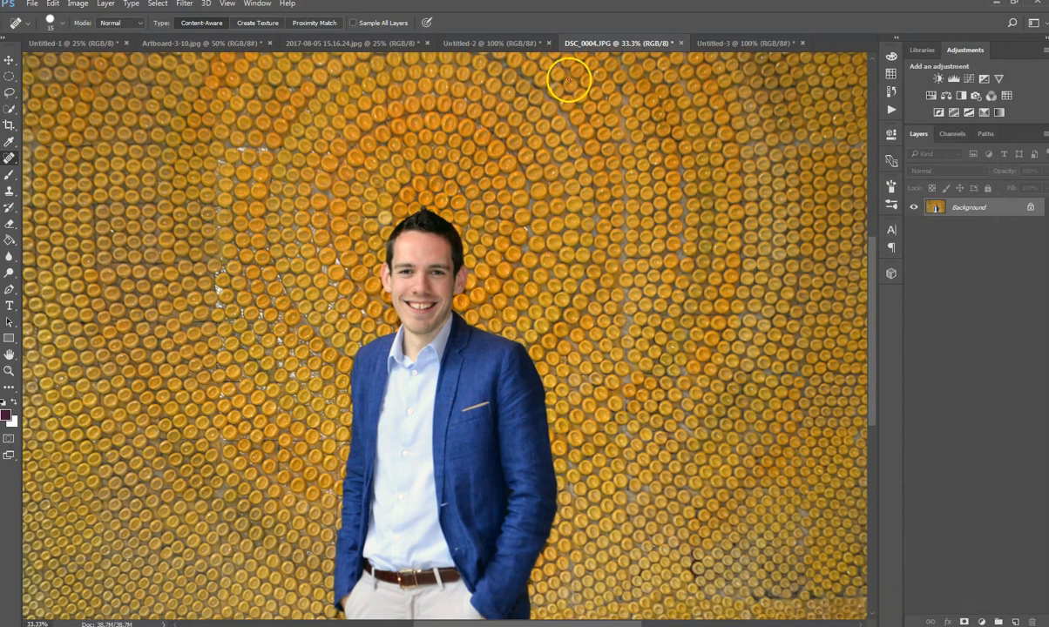
Open the Liquify filter on Layer 1 of the Untitled-3 speaker document.
left_click(719, 43)
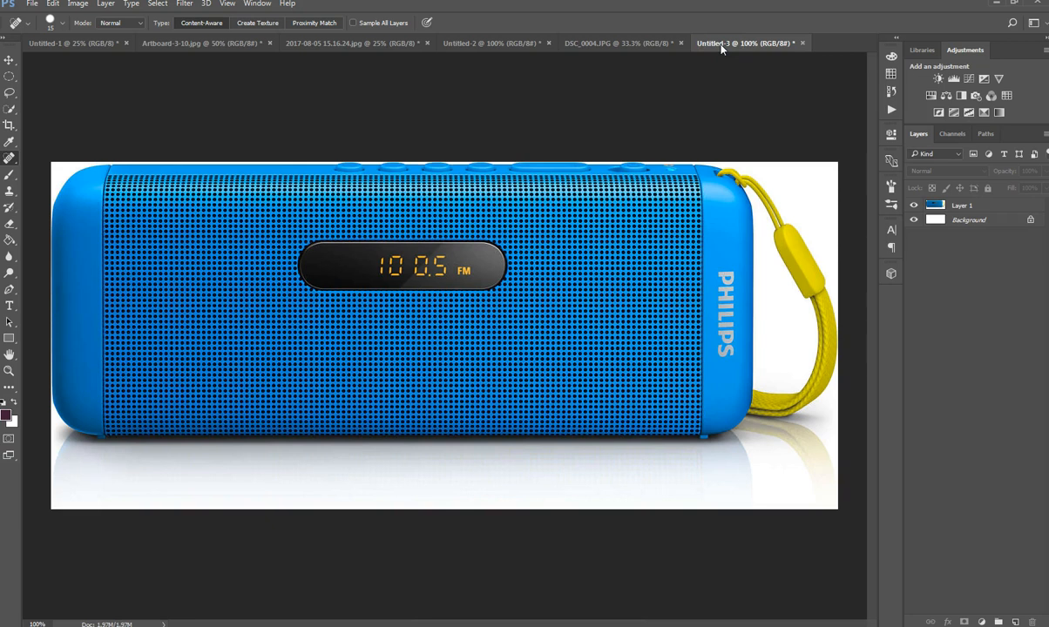
left_click(119, 112)
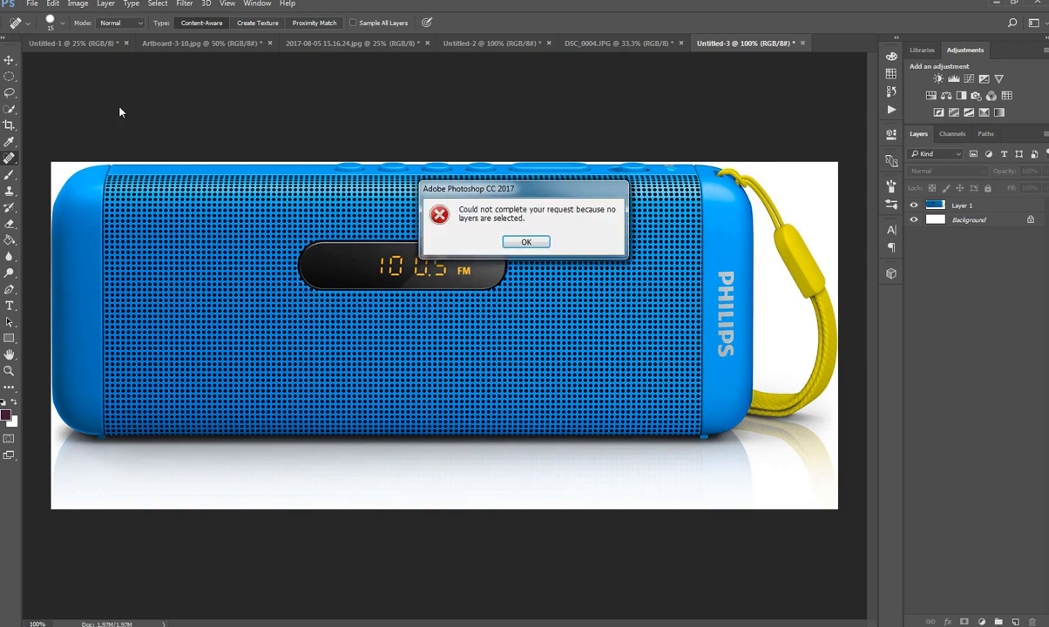
left_click(525, 243)
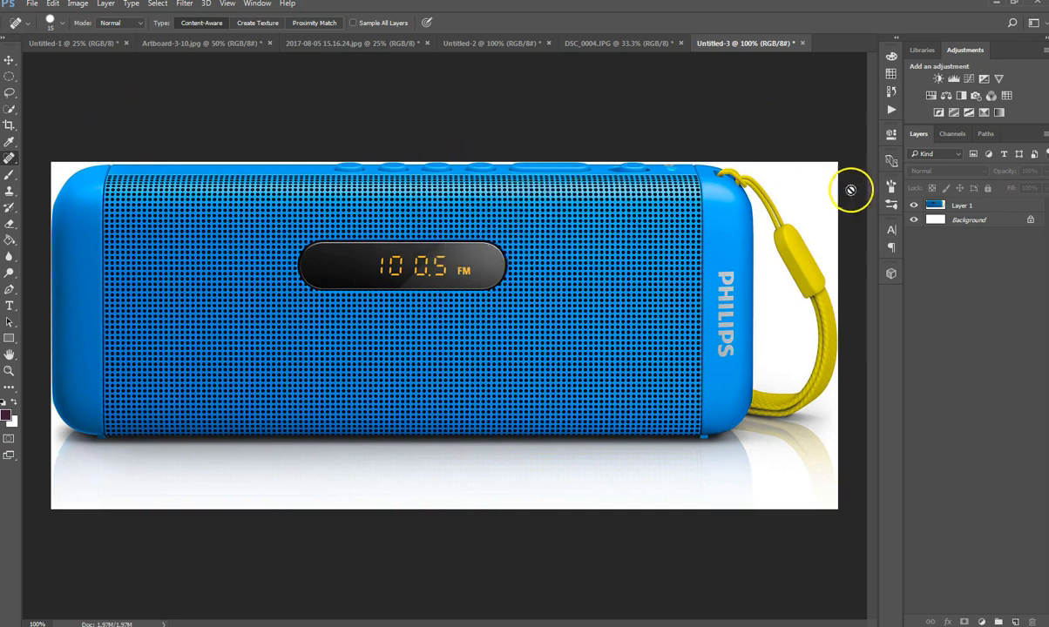
left_click(934, 205)
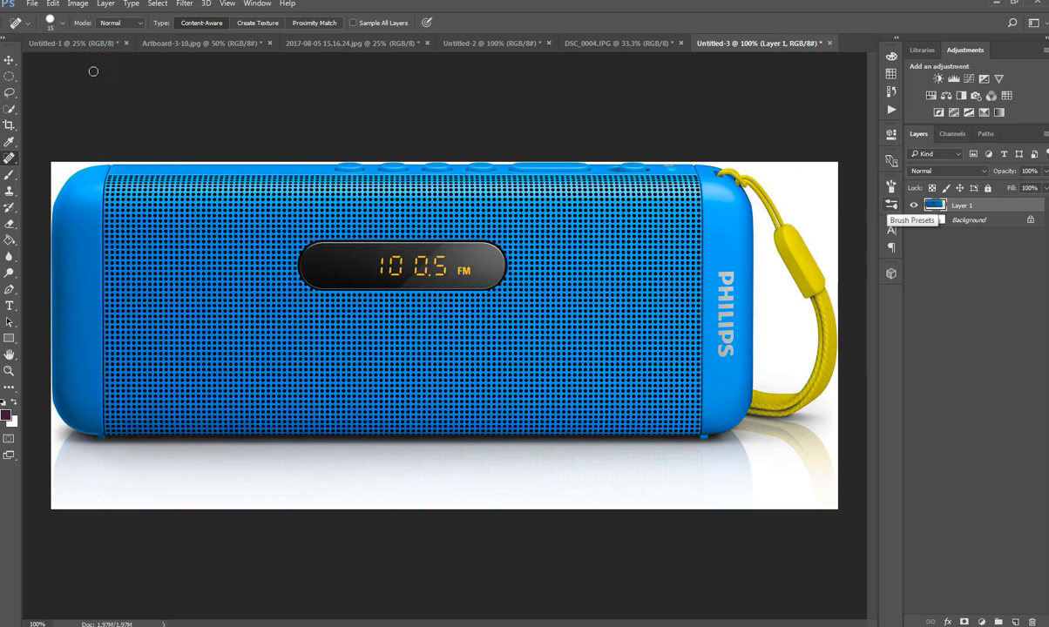
left_click(185, 4)
left_click(211, 91)
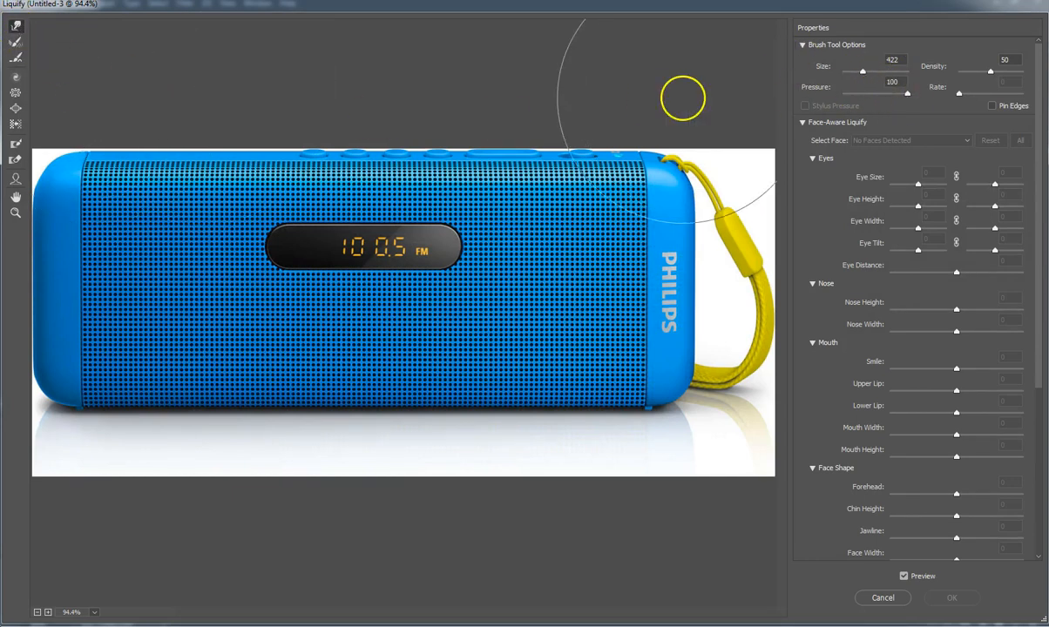
Pinch the speaker's top, bottom and side edges inward with the Forward Warp tool at size 422 and apply the Liquify filter.
mouse_move(133, 520)
left_mouse_down()
mouse_move(202, 483)
mouse_move(287, 499)
mouse_move(321, 478)
mouse_move(349, 479)
mouse_move(287, 482)
mouse_move(315, 472)
mouse_move(250, 481)
mouse_move(360, 494)
mouse_move(367, 460)
mouse_move(423, 481)
mouse_move(431, 463)
mouse_move(291, 484)
mouse_move(292, 461)
mouse_move(263, 477)
mouse_move(360, 493)
mouse_move(361, 481)
mouse_move(387, 490)
mouse_move(406, 483)
mouse_move(404, 471)
mouse_move(456, 479)
mouse_move(448, 461)
mouse_move(508, 469)
mouse_move(207, 446)
mouse_move(337, 445)
left_mouse_up()
mouse_move(284, 196)
left_mouse_down()
mouse_move(255, 135)
mouse_move(256, 153)
mouse_move(297, 137)
mouse_move(306, 148)
mouse_move(395, 114)
mouse_move(404, 128)
mouse_move(447, 113)
mouse_move(448, 130)
mouse_move(470, 122)
mouse_move(318, 137)
left_mouse_up()
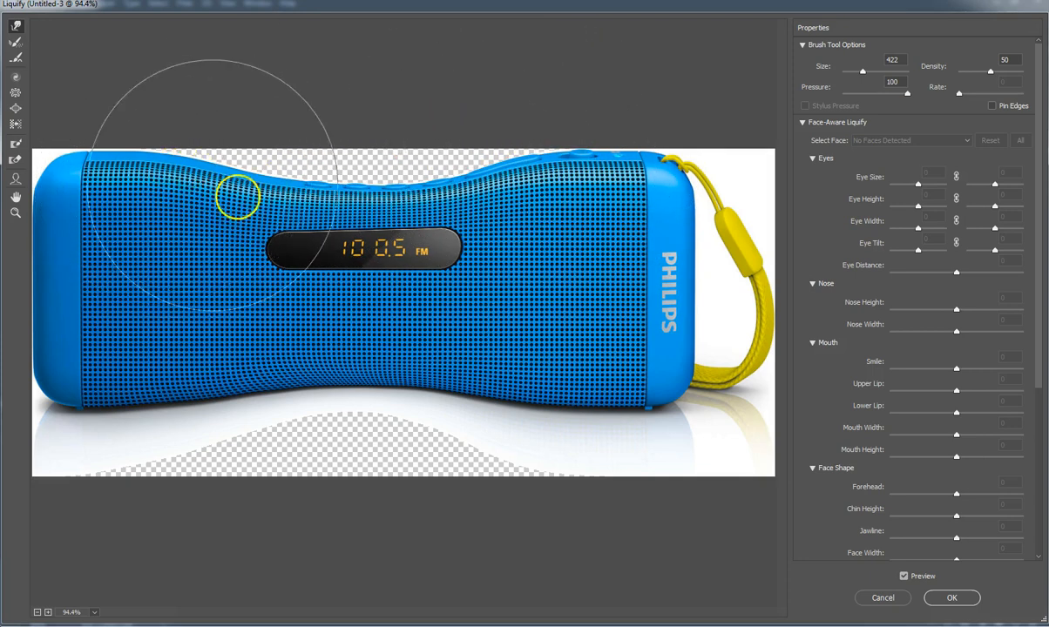
mouse_move(710, 211)
left_mouse_down()
mouse_move(695, 258)
mouse_move(702, 276)
left_mouse_up()
key("ctrl+z")
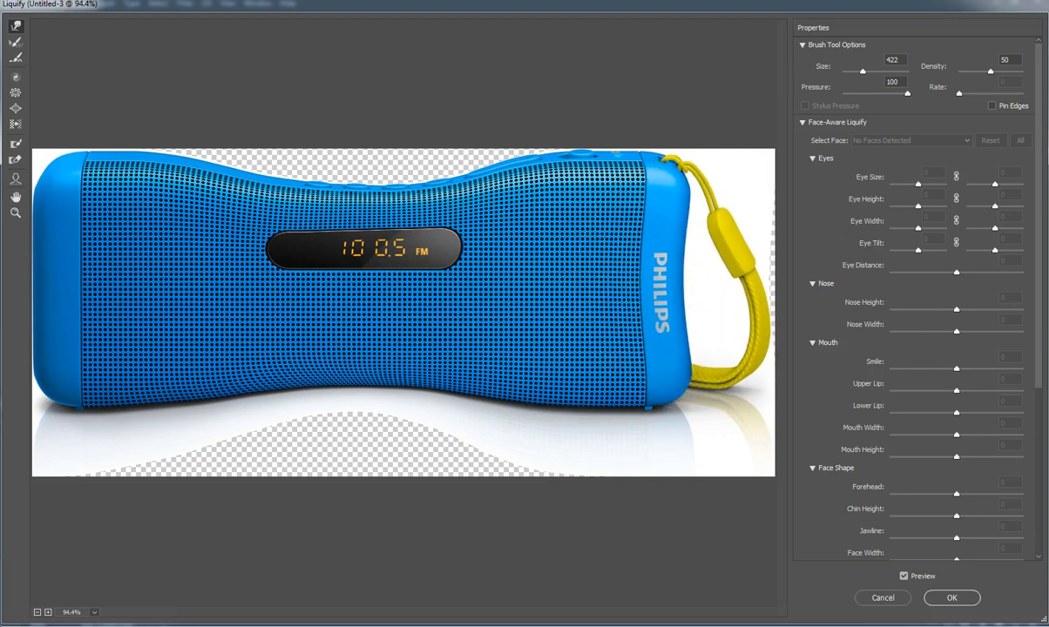
mouse_move(35, 291)
left_mouse_down()
mouse_move(47, 286)
mouse_move(33, 276)
mouse_move(45, 285)
left_mouse_up()
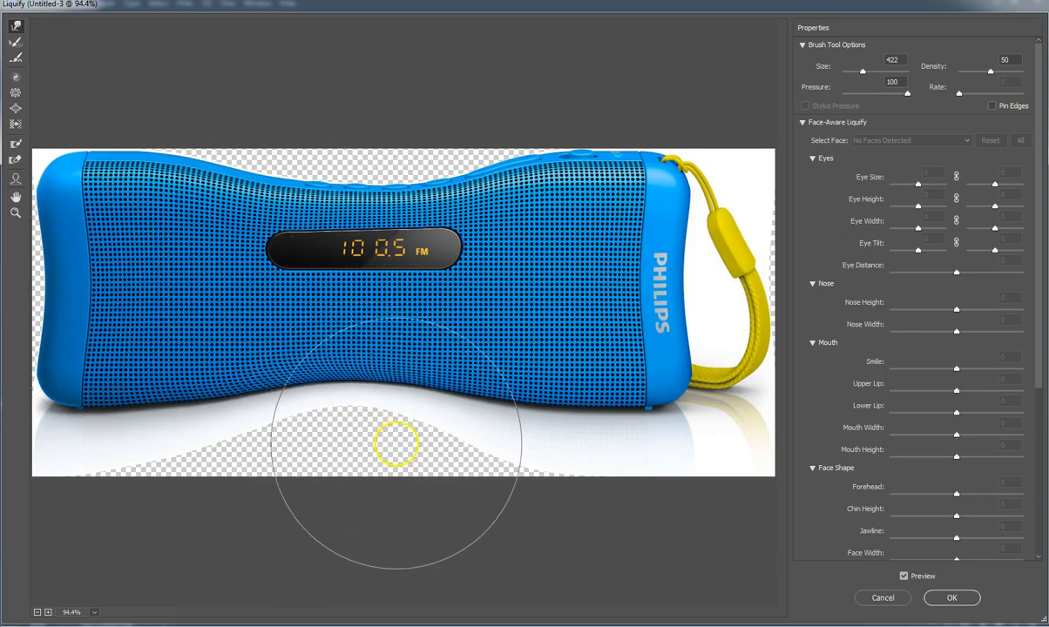
left_click_drag(398, 442, 480, 456)
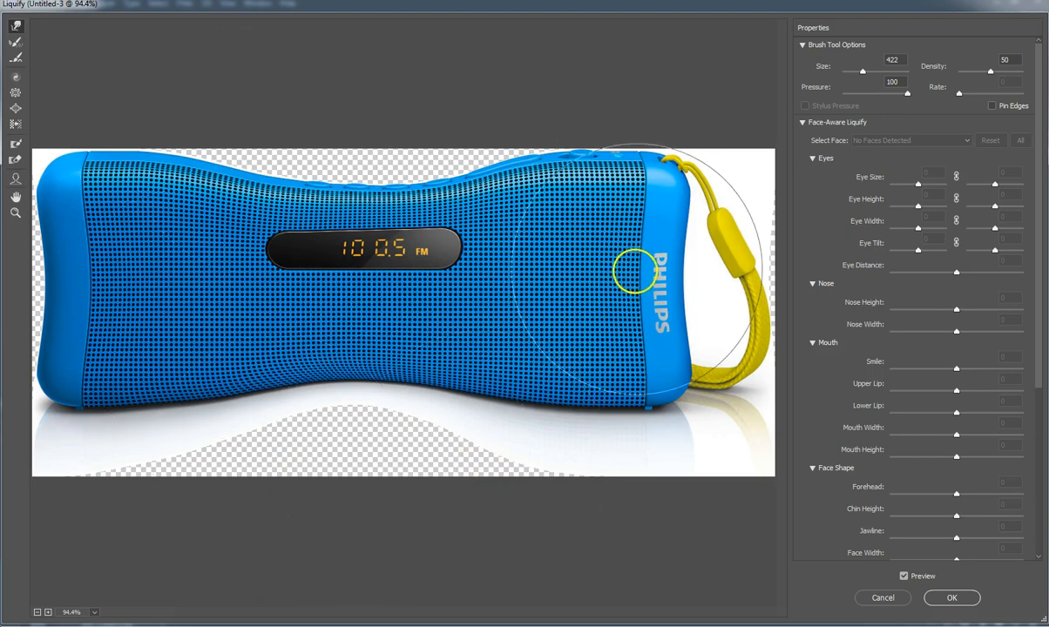
left_click(953, 597)
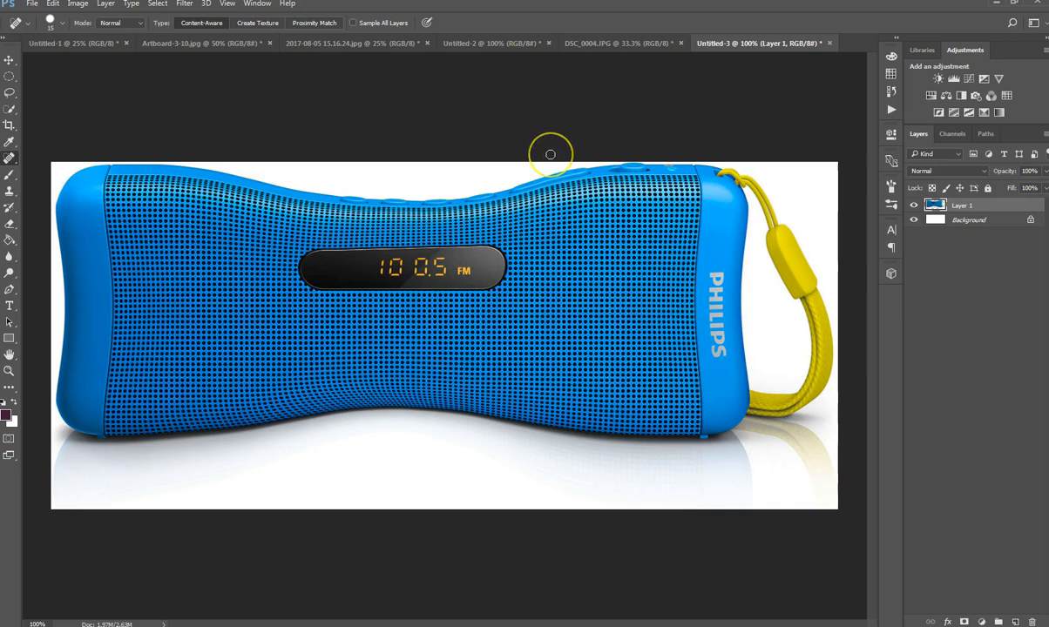
Switch to the Chrome browser and copy the enlarged Coca-Cola "Taste the Feeling" advert image from the search results.
left_click(57, 609)
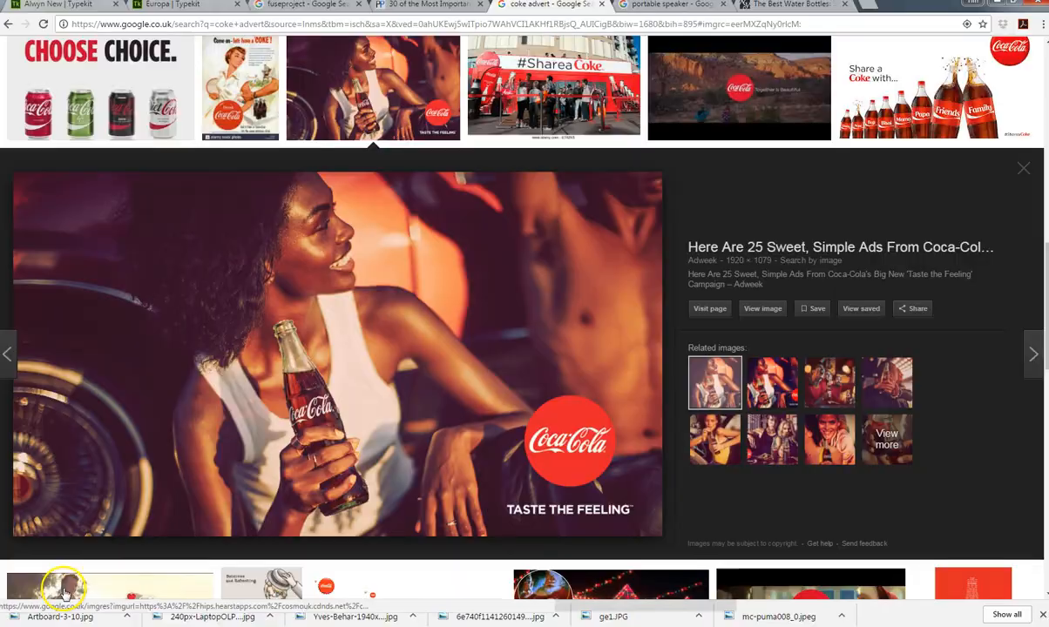
right_click(354, 233)
left_click(450, 379)
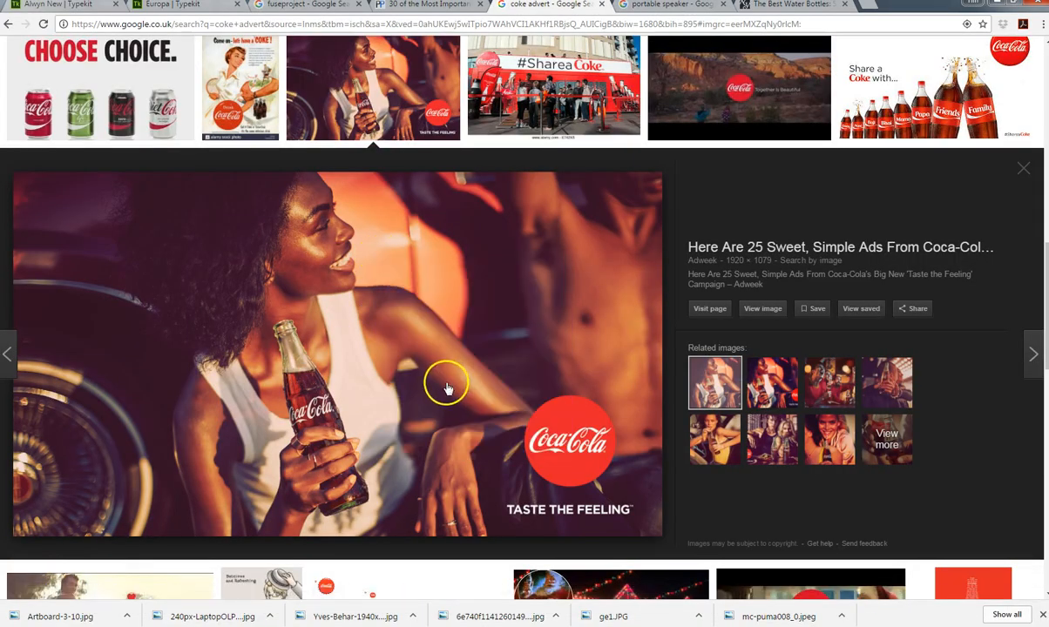
Switch back to Photoshop, create a 1920 x 1079 px document from the Clipboard preset and paste the Coca-Cola advert into it.
key("alt+Tab")
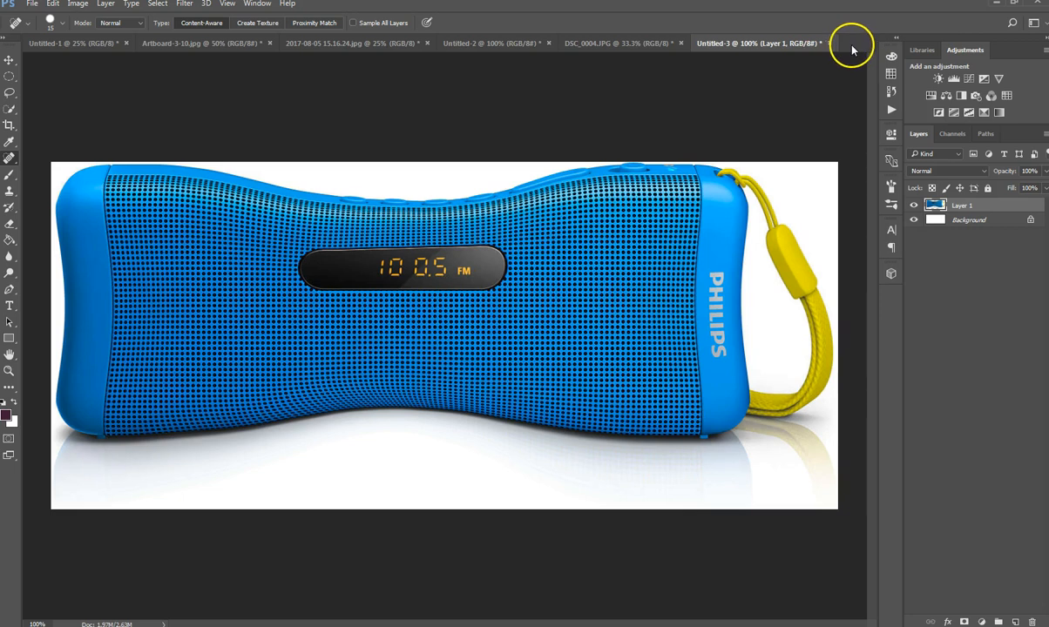
left_click(31, 5)
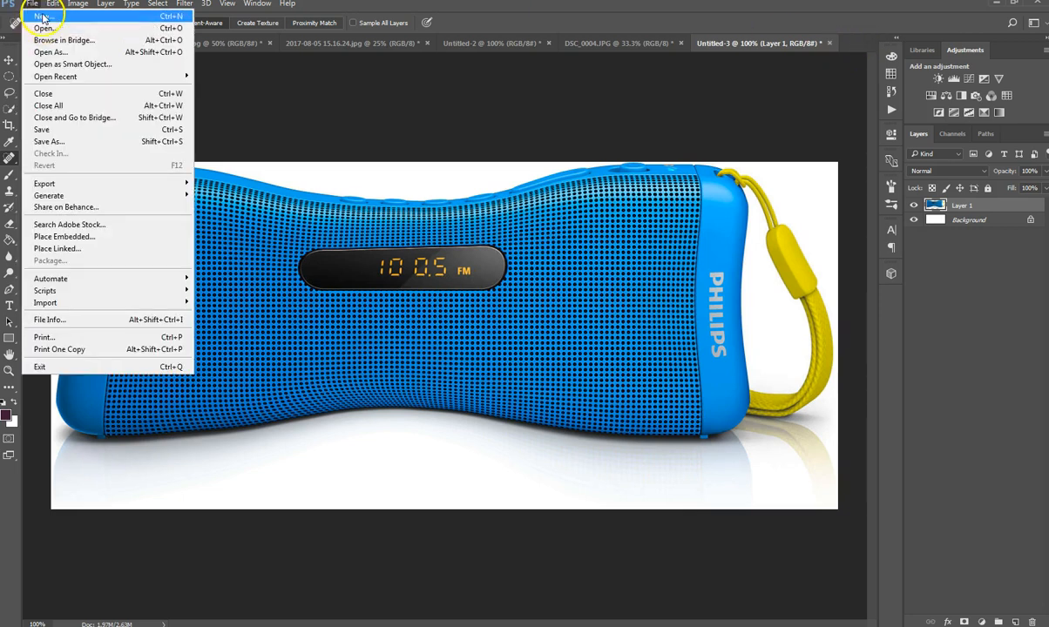
left_click(44, 17)
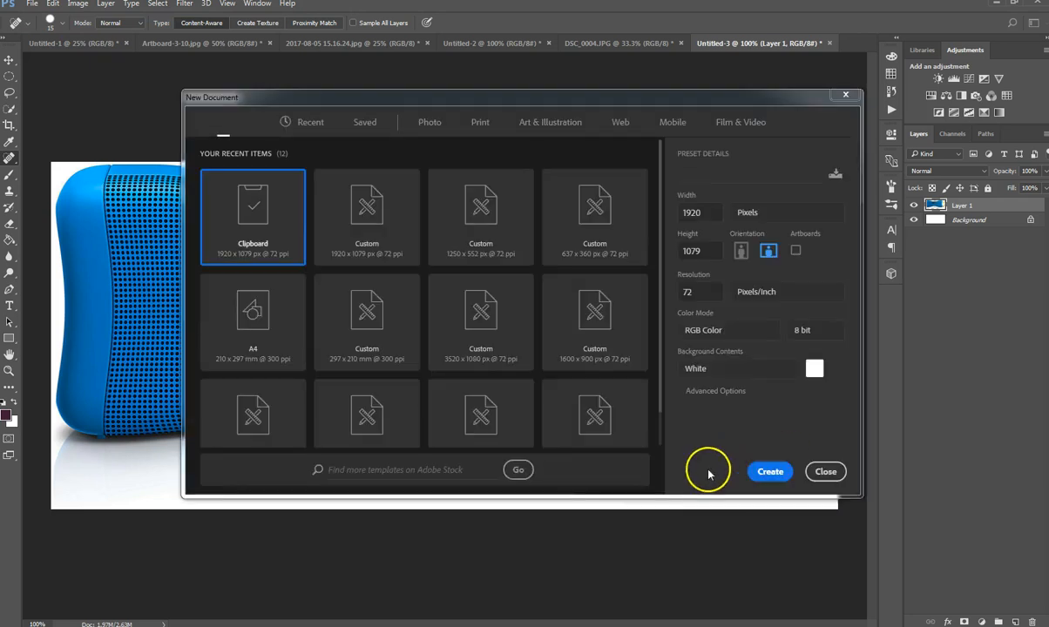
left_click(770, 471)
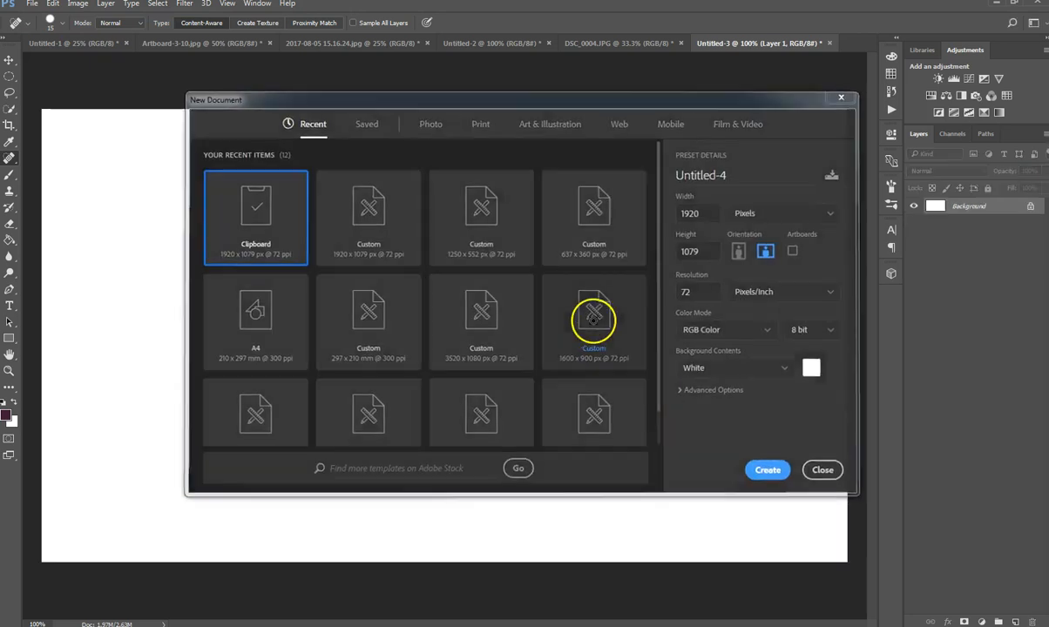
key("ctrl+v")
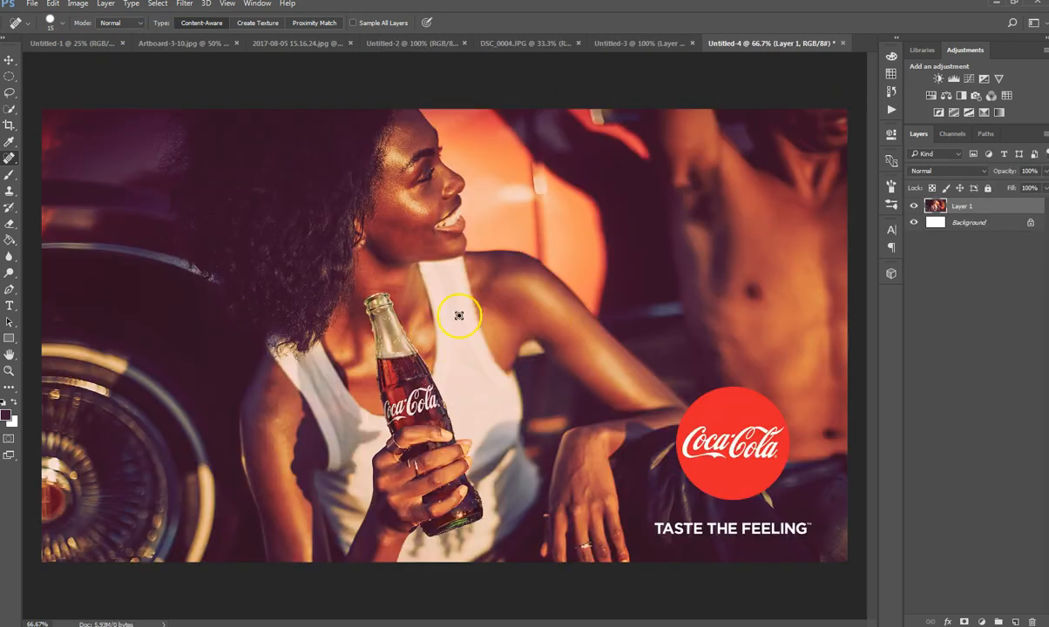
Bring the warped speaker layer from the Untitled-3 document into Untitled-4, placing it over the Coca-Cola advert.
left_click(627, 42)
left_click(9, 61)
left_click_drag(246, 320, 401, 325)
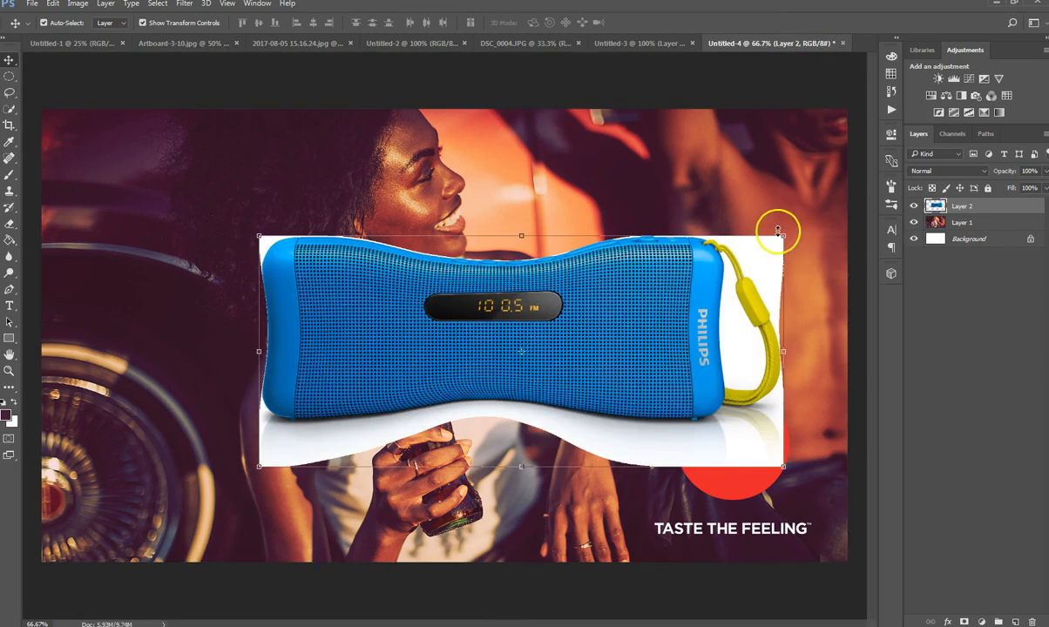
Select the white background around the speaker on Layer 2 with the Quick Selection tool, delete it and deselect.
left_click(9, 109)
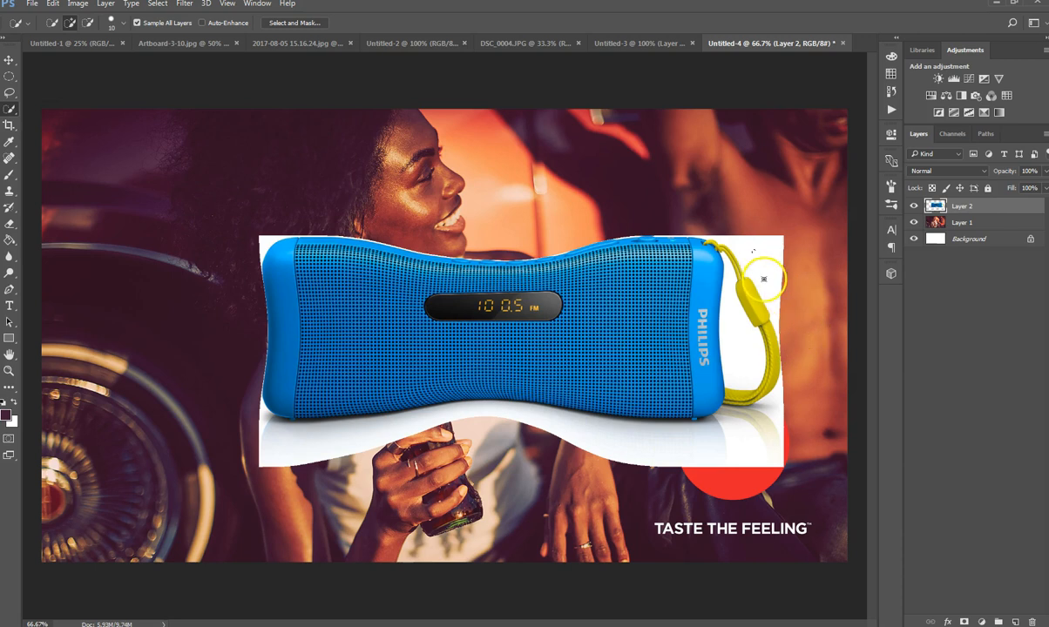
mouse_move(764, 280)
left_mouse_down()
mouse_move(757, 317)
mouse_move(733, 307)
mouse_move(769, 422)
mouse_move(750, 447)
mouse_move(705, 450)
left_mouse_up()
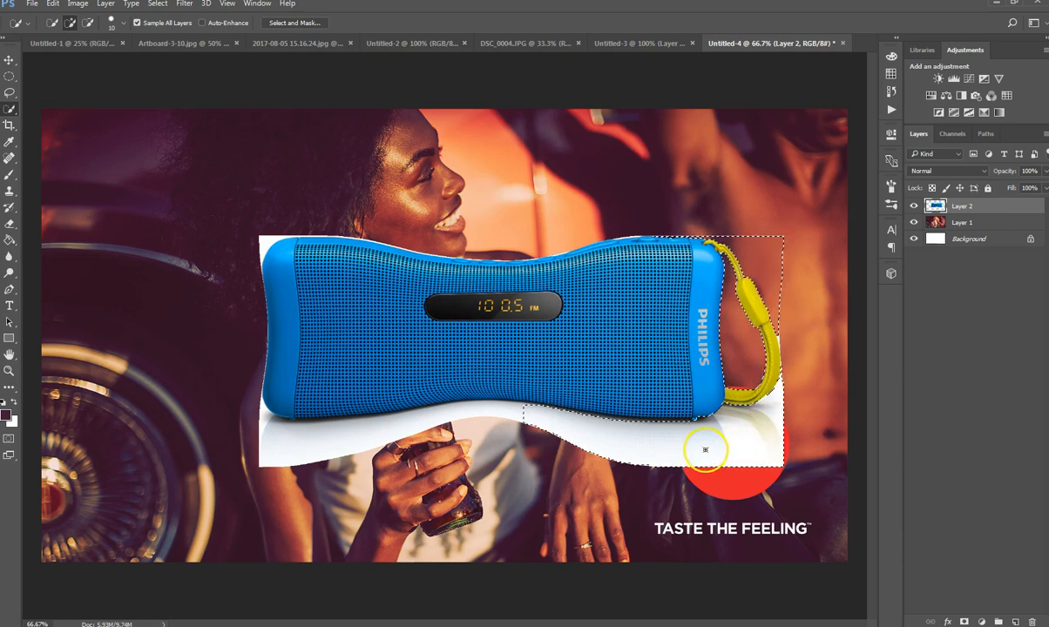
key("Delete")
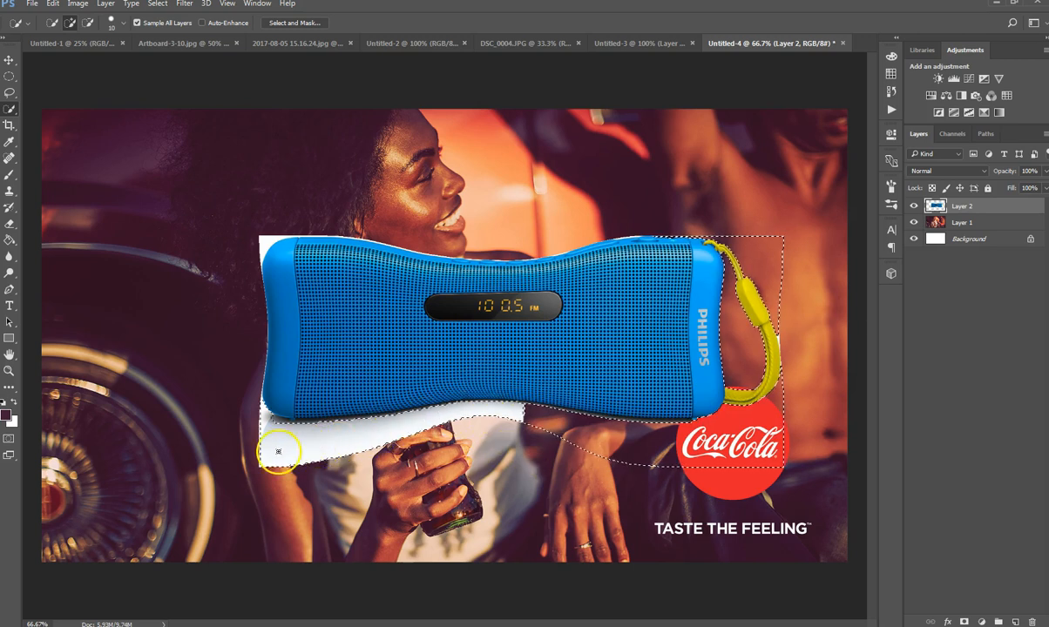
key("Delete")
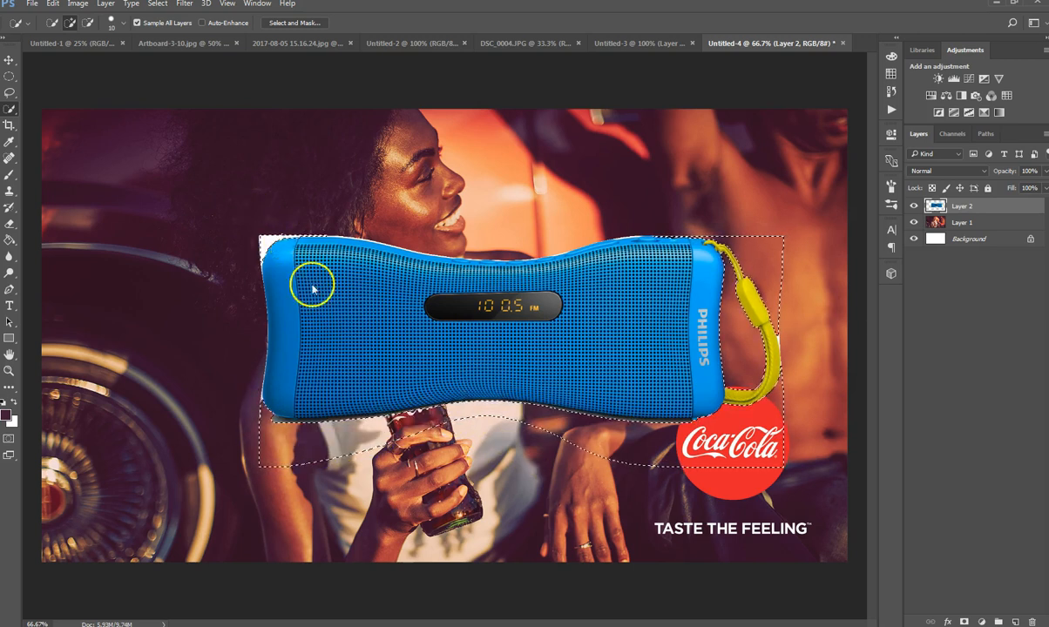
key("ctrl+d")
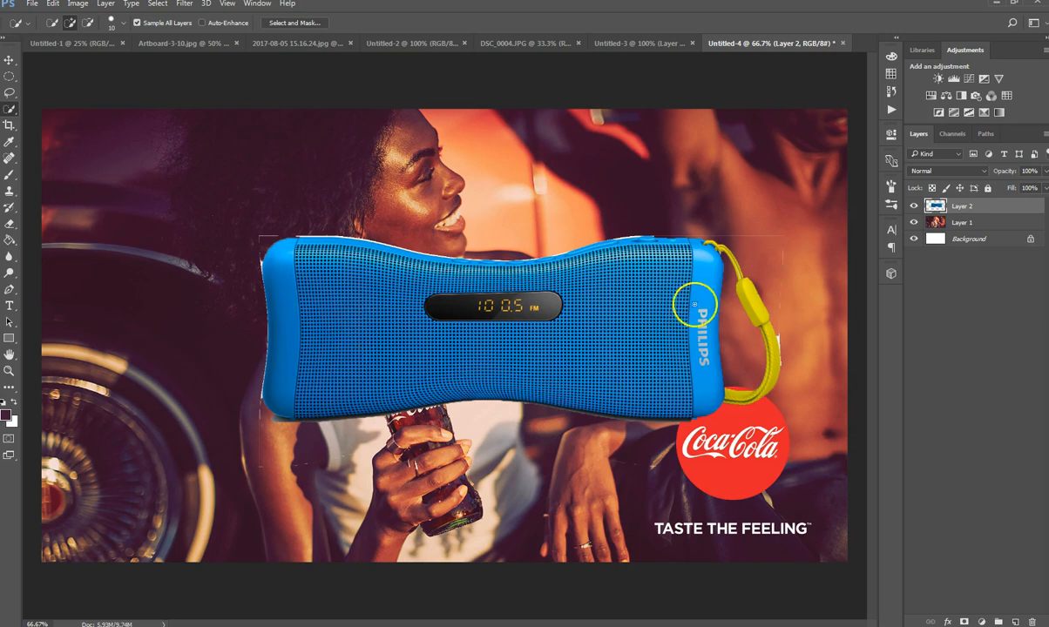
Scale the speaker to about 49.82% width and 44.37% height, rotated -106.24°, and position it over the Coca-Cola bottle.
left_click(8, 61)
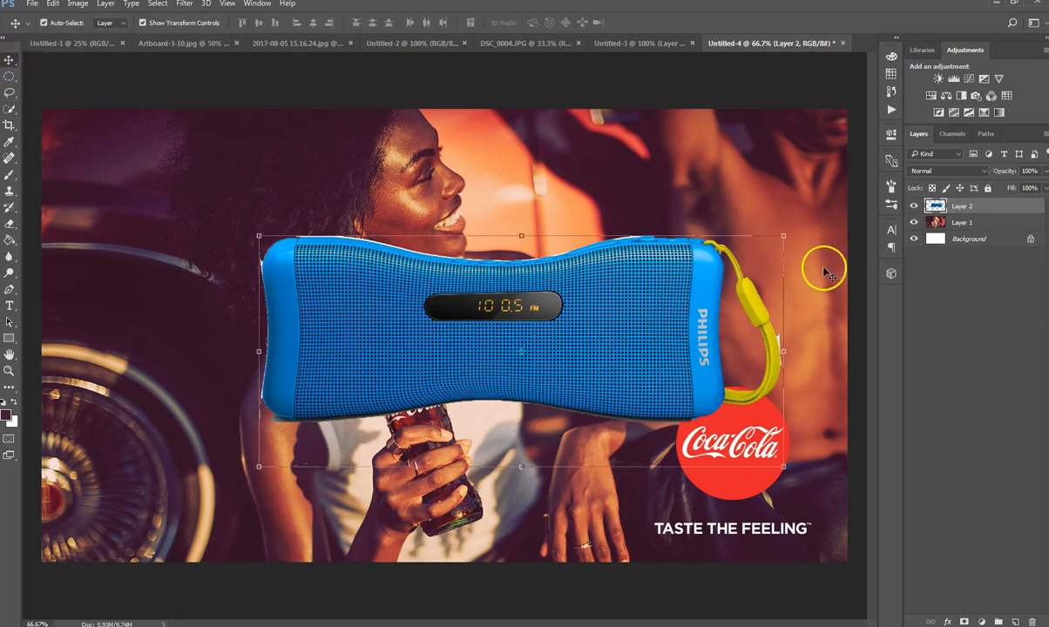
left_click_drag(791, 235, 480, 309)
left_click_drag(487, 435, 409, 369)
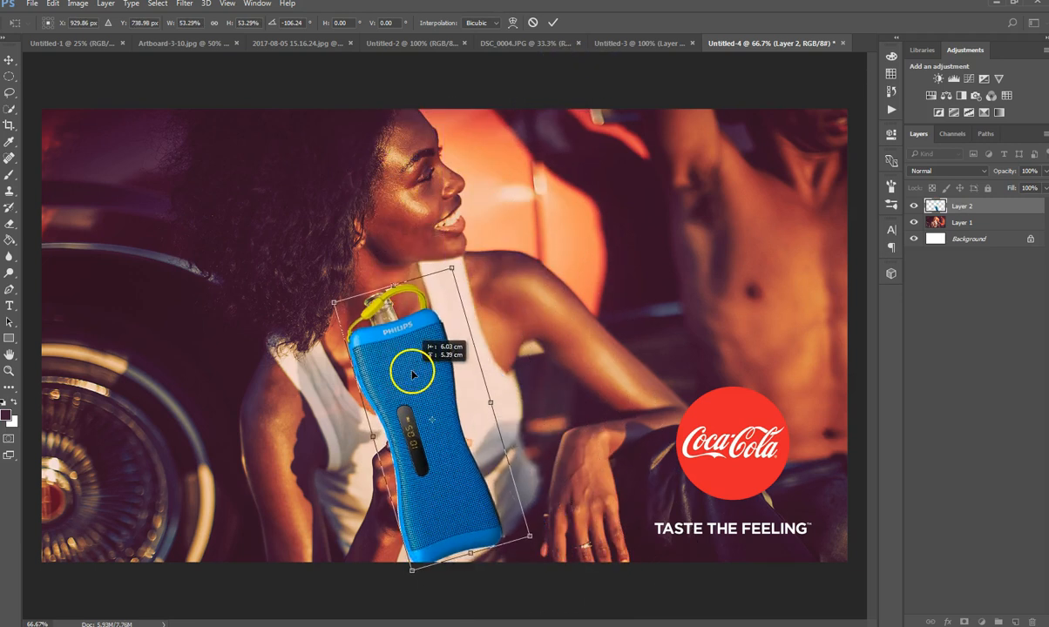
left_click_drag(450, 272, 392, 309)
mouse_move(406, 378)
left_mouse_down()
mouse_move(427, 341)
mouse_move(405, 360)
mouse_move(414, 366)
left_mouse_up()
left_click_drag(474, 405, 480, 404)
left_click_drag(426, 370, 429, 392)
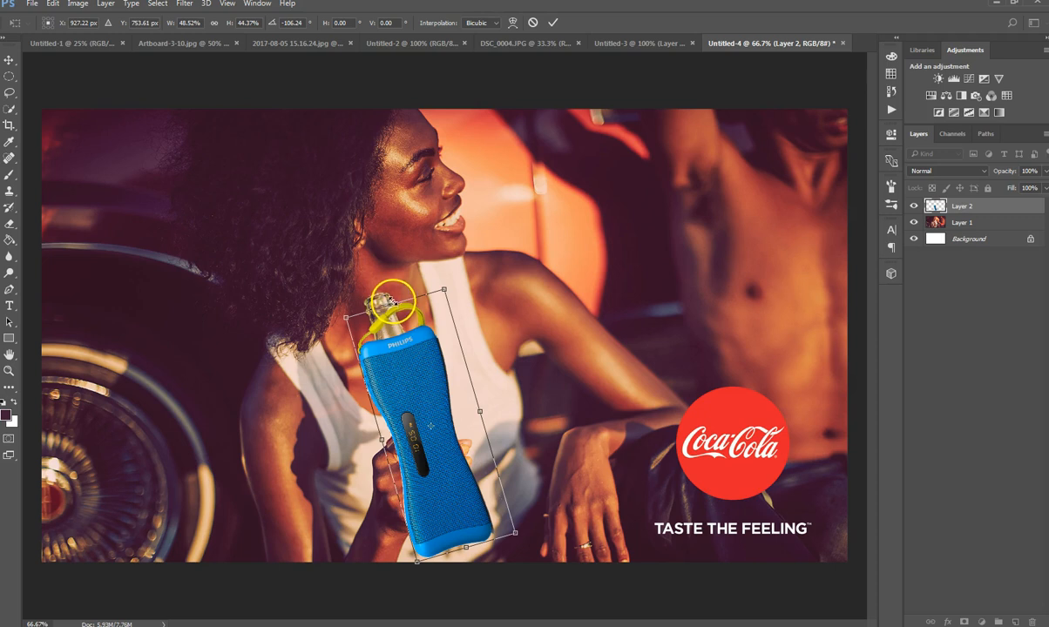
left_click_drag(393, 303, 392, 296)
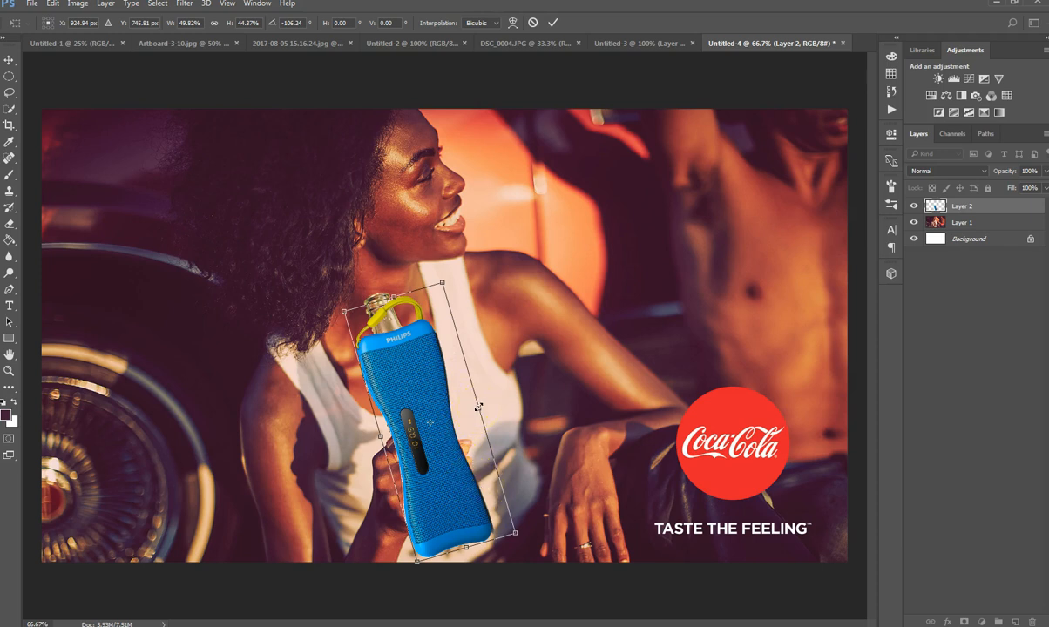
Mirror the speaker across its long axis to -44.45% height and realign it over the bottle.
left_click_drag(479, 407, 278, 444)
left_click_drag(327, 384, 417, 375)
left_click_drag(452, 408, 458, 407)
key("ctrl+z")
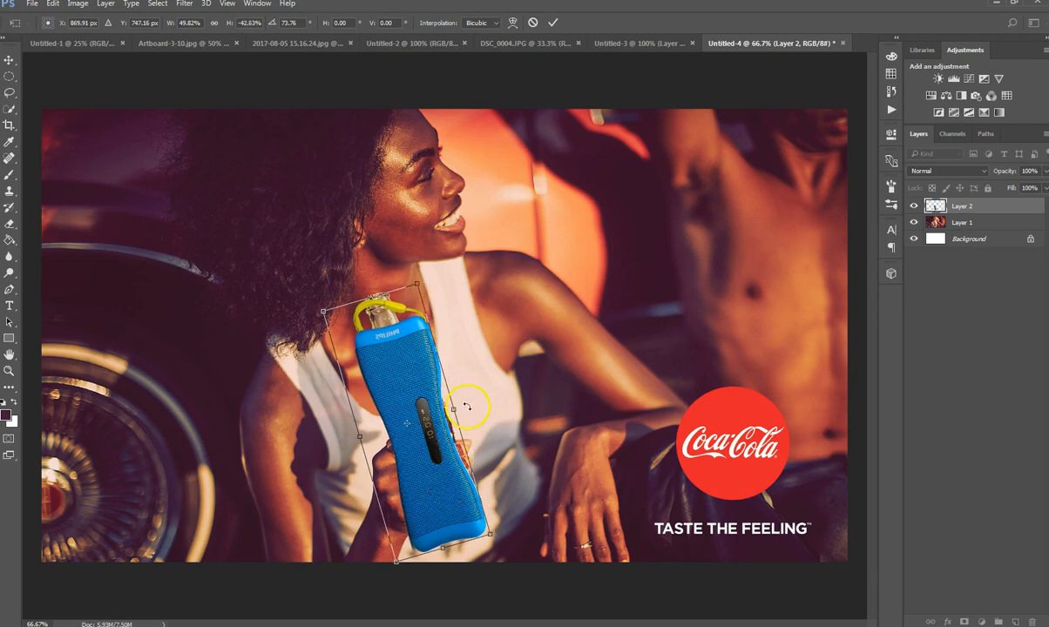
left_click_drag(453, 409, 458, 410)
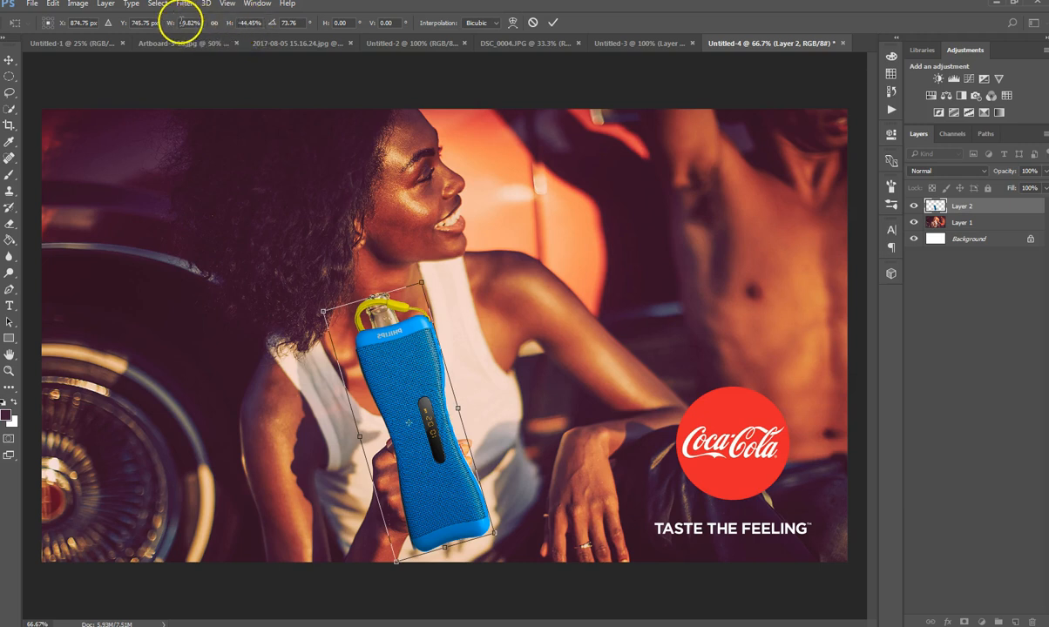
Keep the speaker's width at 49.82%, rotate it to 69.51°, nudge it over the bottle and apply the transform.
left_click(181, 22)
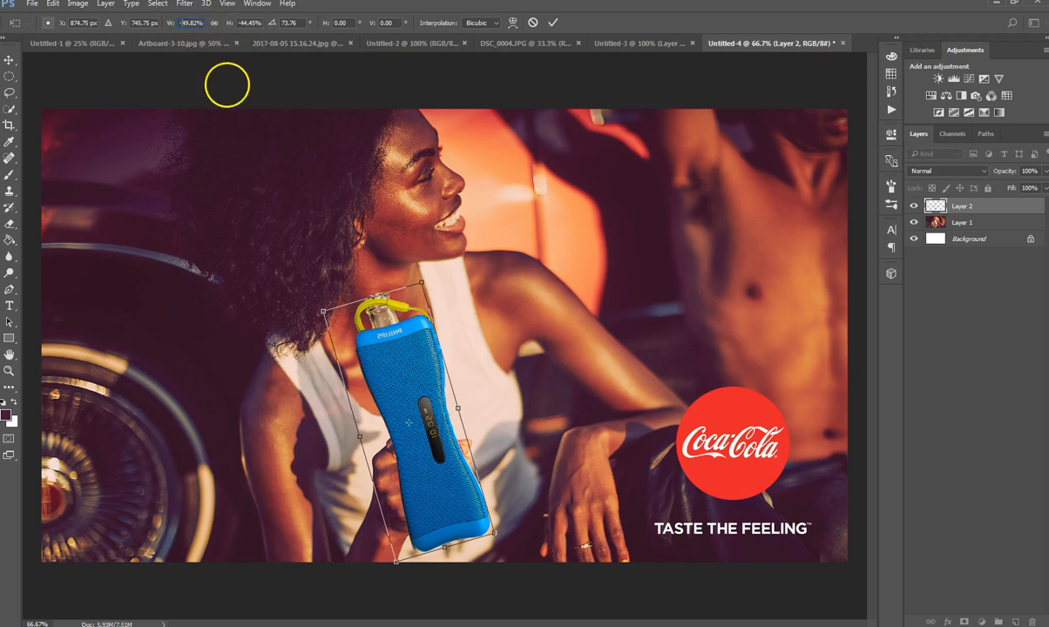
key("Return")
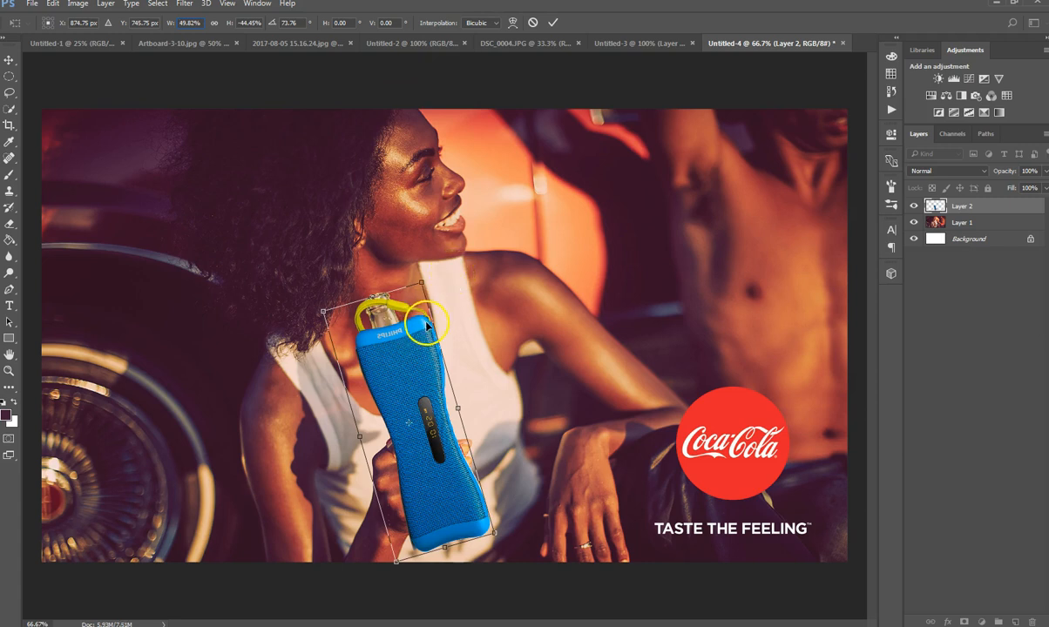
left_click_drag(514, 551, 518, 540)
mouse_move(422, 464)
left_mouse_down()
mouse_move(433, 455)
mouse_move(413, 464)
left_mouse_up()
left_click(551, 22)
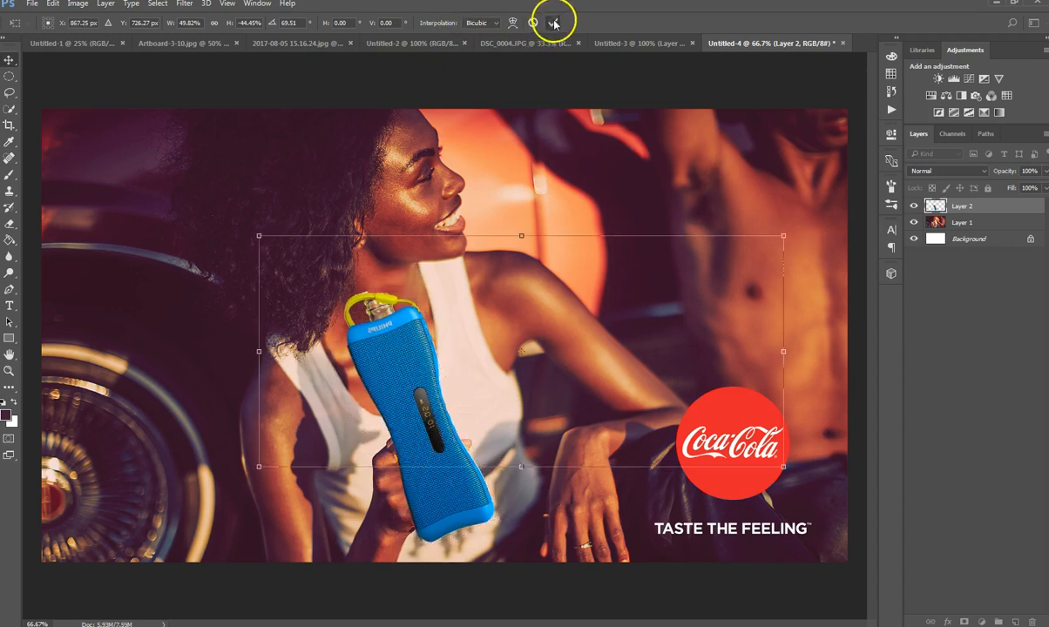
Select the advert on Layer 1 and hide the speaker on Layer 2 to expose the hand holding the bottle.
left_click(557, 144)
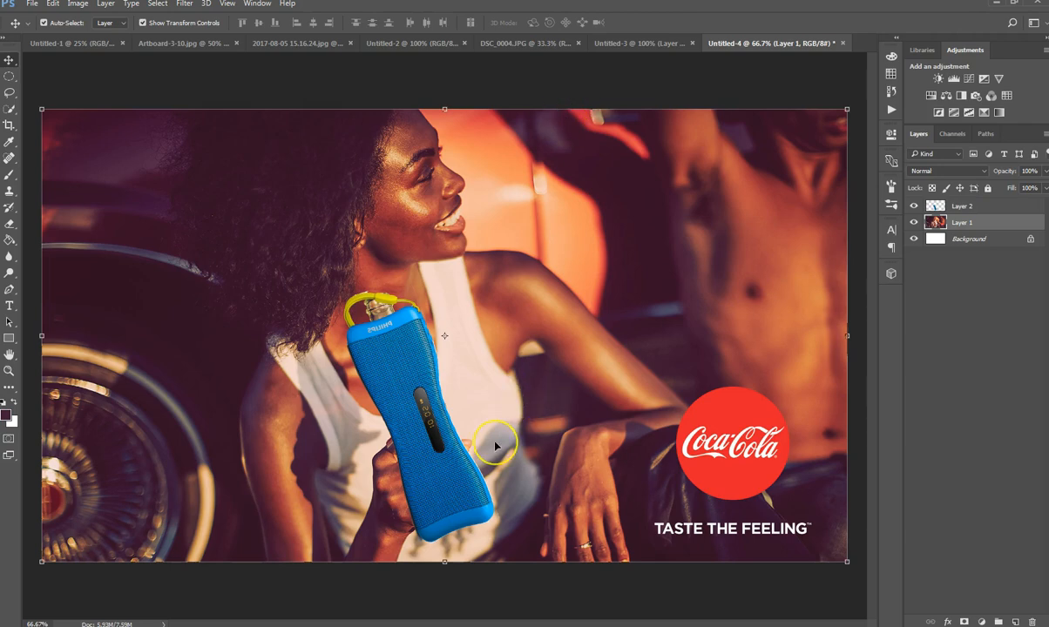
left_click(454, 454, "ctrl")
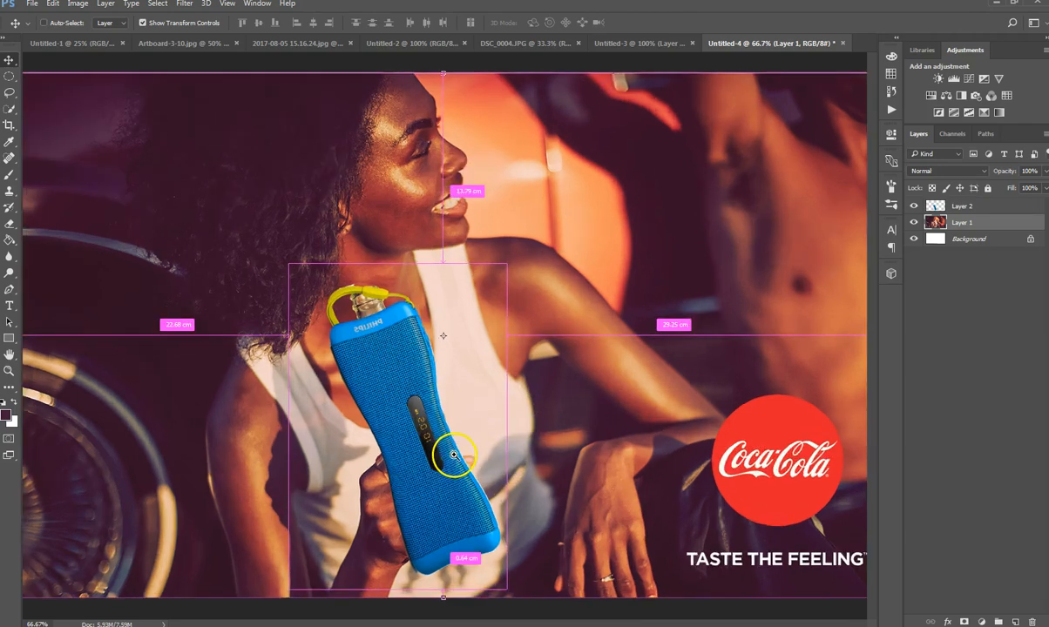
left_click(446, 459, "ctrl")
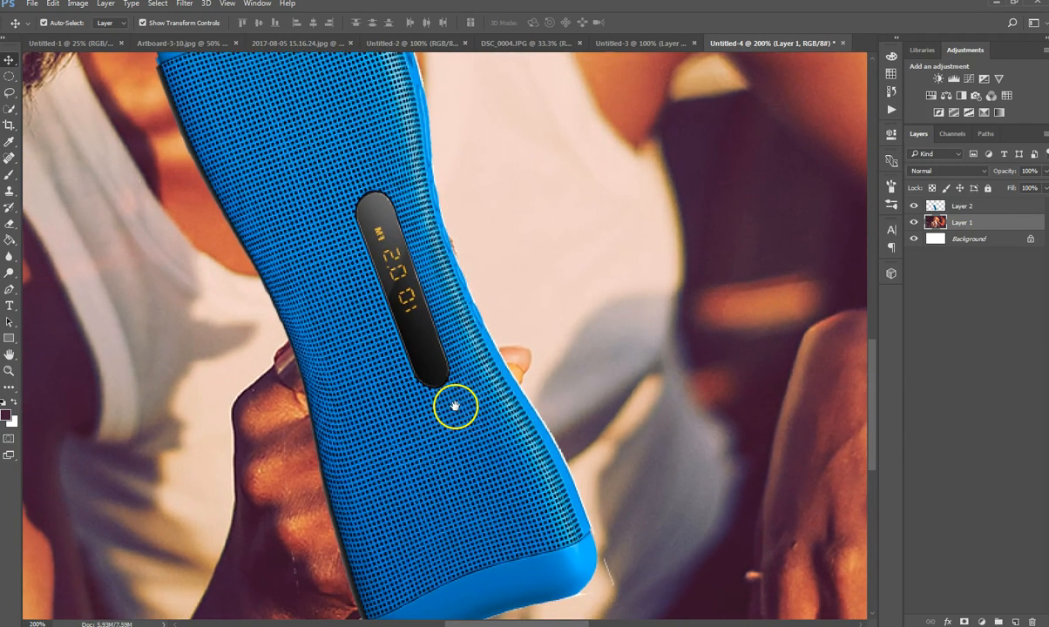
left_click(914, 206)
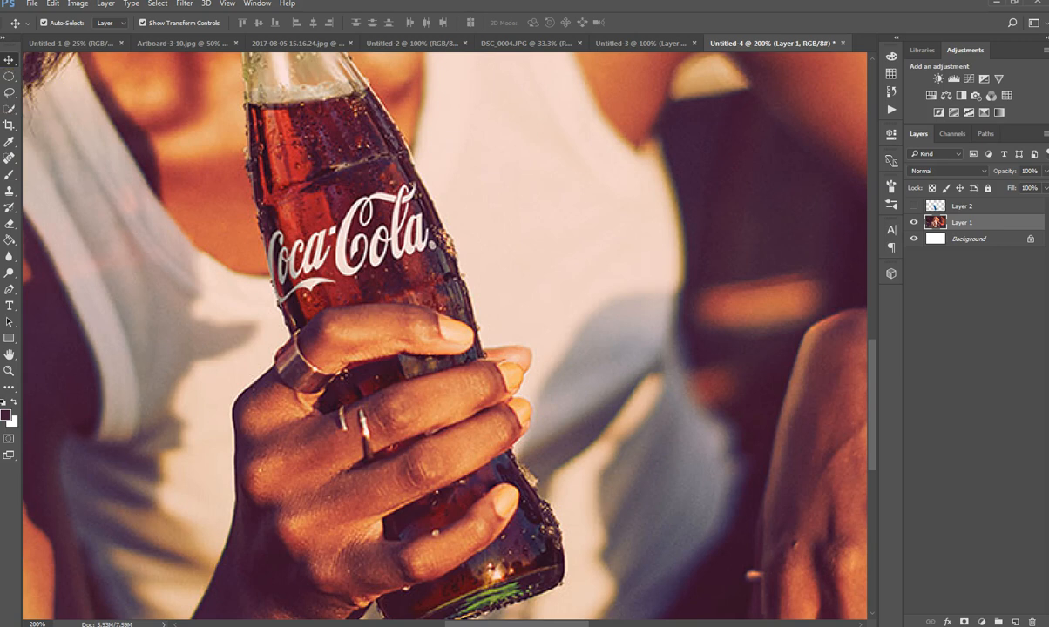
Set up the Brush tool with 100% opacity, a size of 18 px and 93% hardness.
left_click(7, 174)
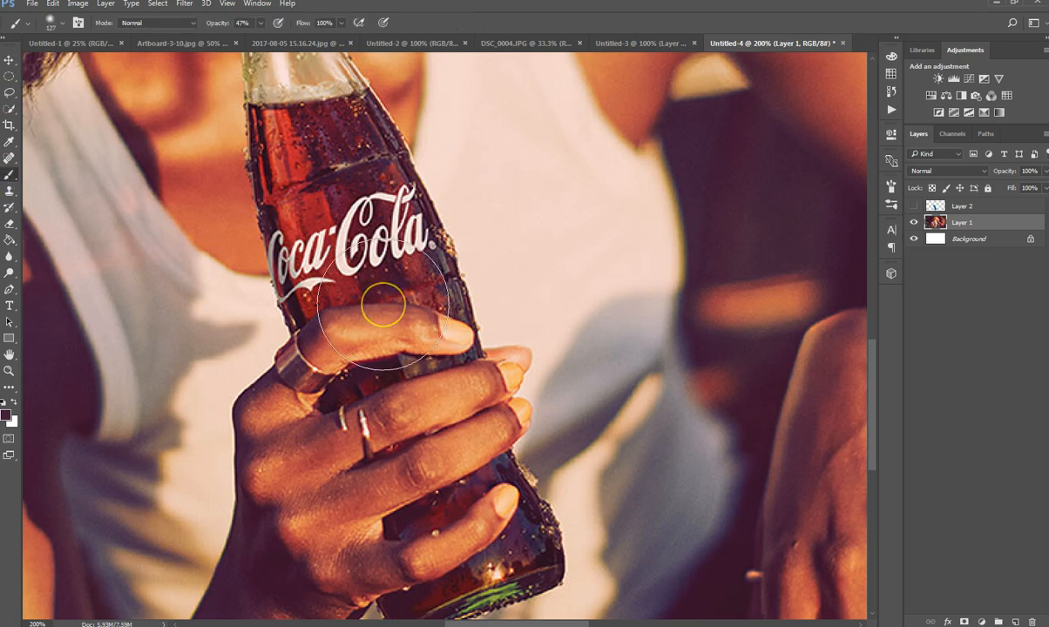
left_click(261, 25)
mouse_move(264, 29)
left_mouse_down()
mouse_move(258, 35)
mouse_move(311, 35)
left_mouse_up()
right_click(430, 268)
mouse_move(430, 264)
left_mouse_down()
mouse_move(419, 263)
mouse_move(430, 290)
mouse_move(480, 291)
left_mouse_up()
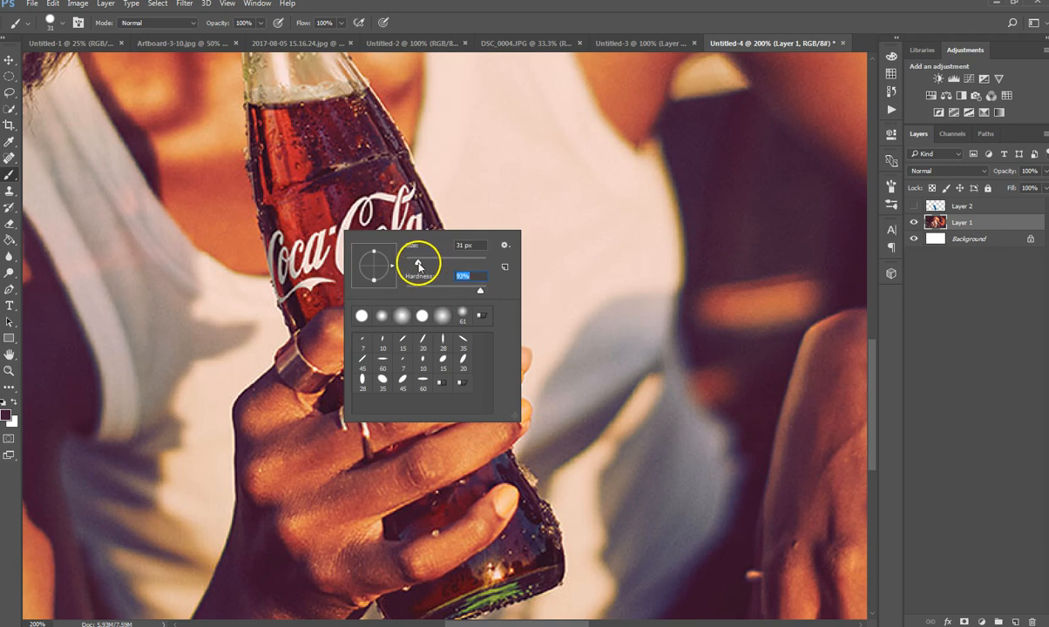
left_click_drag(414, 264, 413, 264)
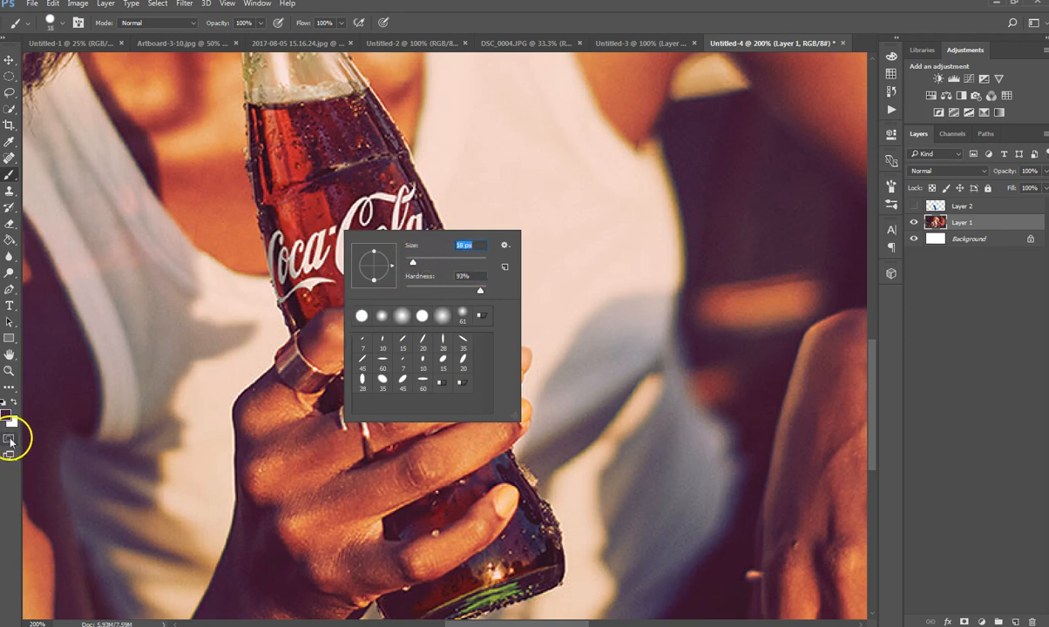
In Quick Mask mode, paint the outline of the fingers and the back of the hand holding the bottle.
left_click(9, 439)
mouse_move(272, 376)
left_mouse_down()
mouse_move(299, 357)
mouse_move(293, 381)
mouse_move(294, 349)
mouse_move(322, 311)
mouse_move(429, 315)
mouse_move(464, 334)
left_mouse_up()
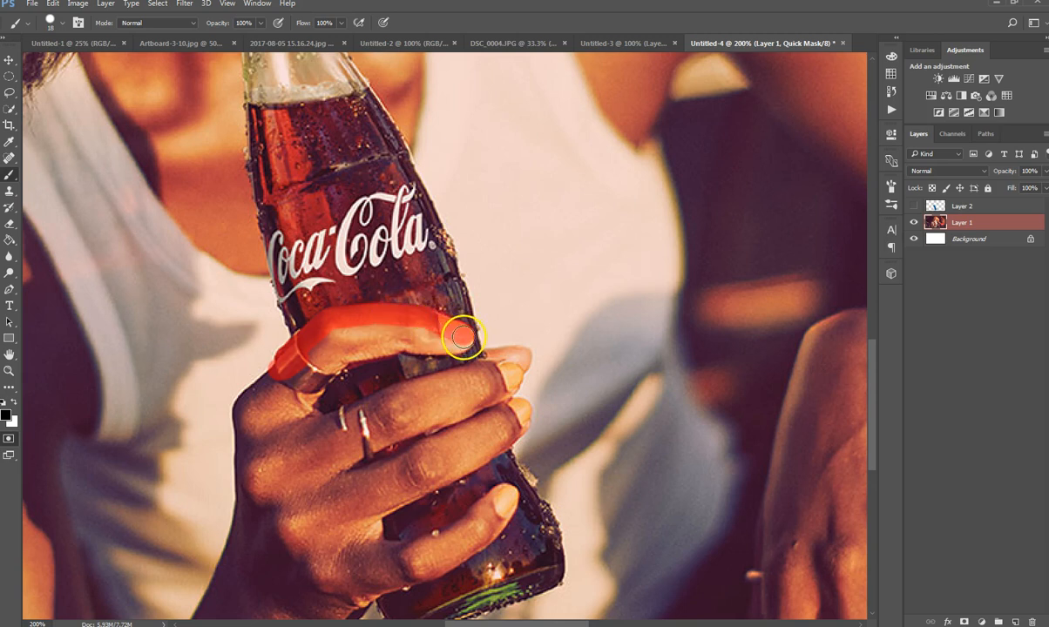
mouse_move(429, 345)
left_mouse_down()
mouse_move(331, 350)
mouse_move(337, 356)
mouse_move(306, 418)
mouse_move(353, 416)
mouse_move(488, 364)
left_mouse_up()
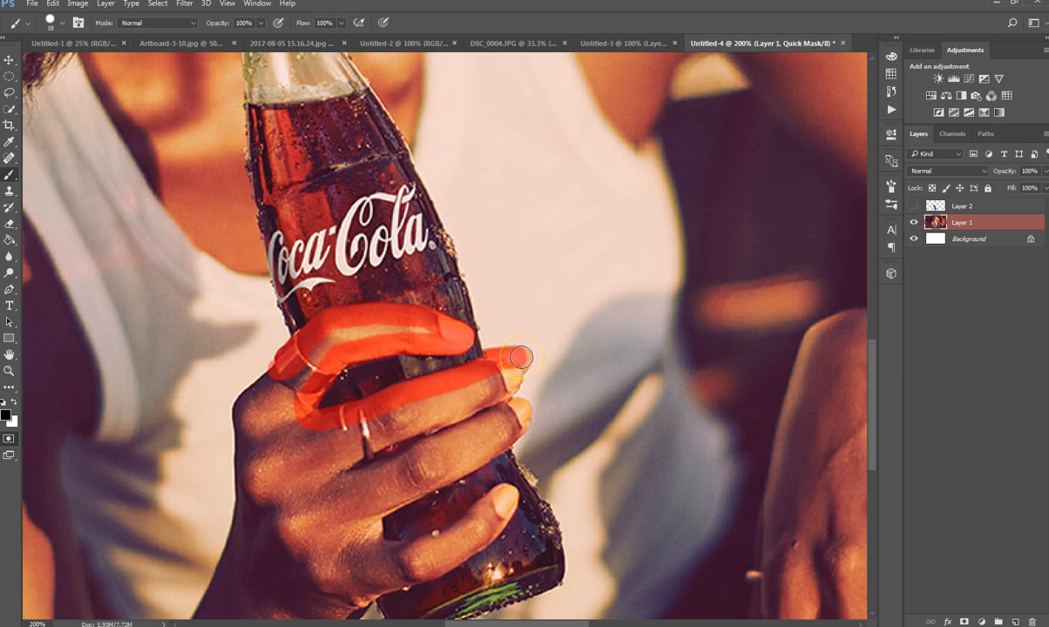
mouse_move(508, 383)
left_mouse_down()
mouse_move(482, 405)
mouse_move(347, 452)
mouse_move(511, 409)
mouse_move(524, 416)
mouse_move(503, 443)
left_mouse_up()
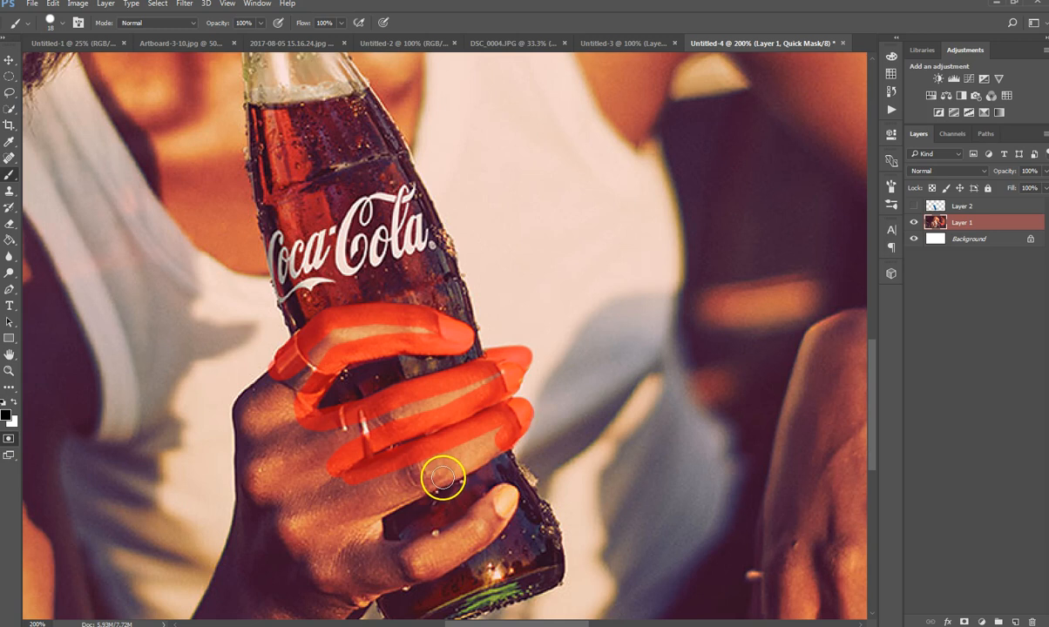
mouse_move(381, 503)
left_mouse_down()
mouse_move(368, 520)
mouse_move(375, 553)
mouse_move(423, 552)
mouse_move(505, 495)
mouse_move(491, 526)
mouse_move(457, 554)
mouse_move(415, 560)
mouse_move(427, 568)
mouse_move(353, 595)
left_mouse_up()
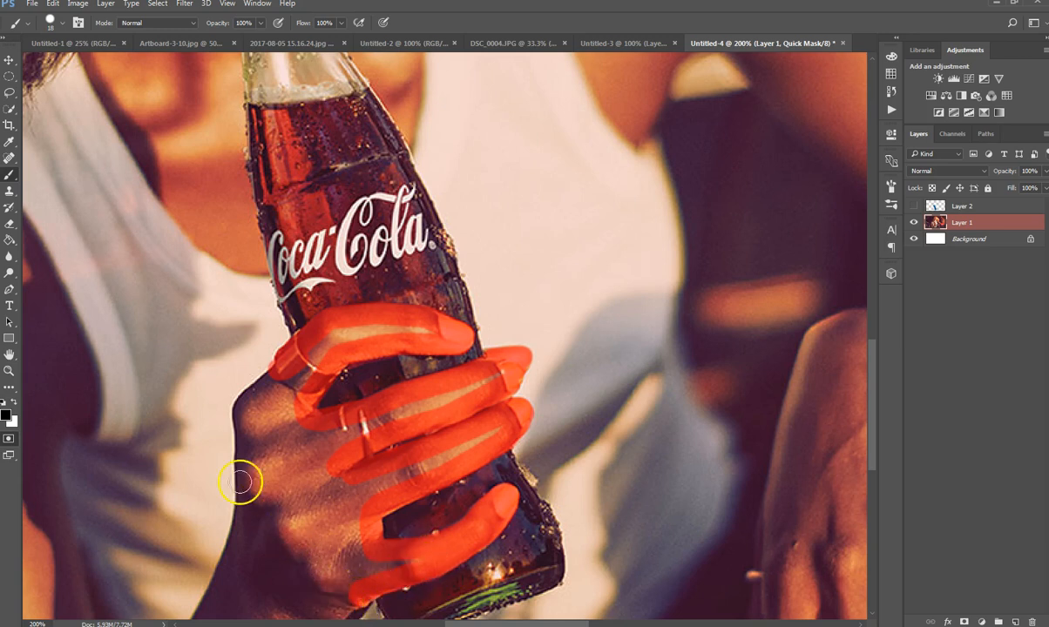
left_click(247, 455, "shift")
left_click(245, 418, "shift")
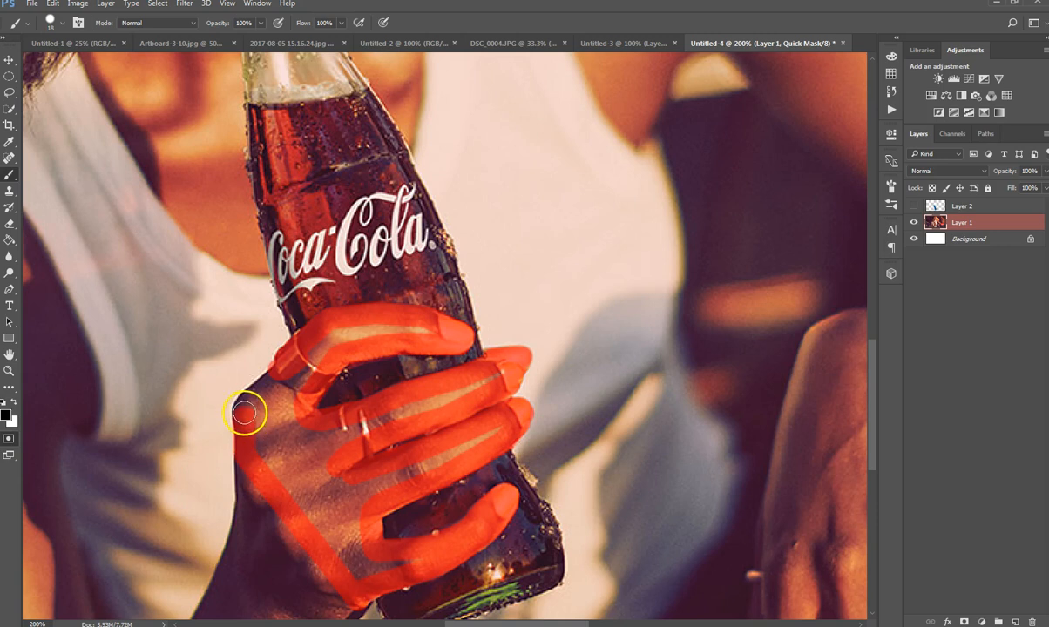
left_click(259, 390, "shift")
left_click(281, 376, "shift")
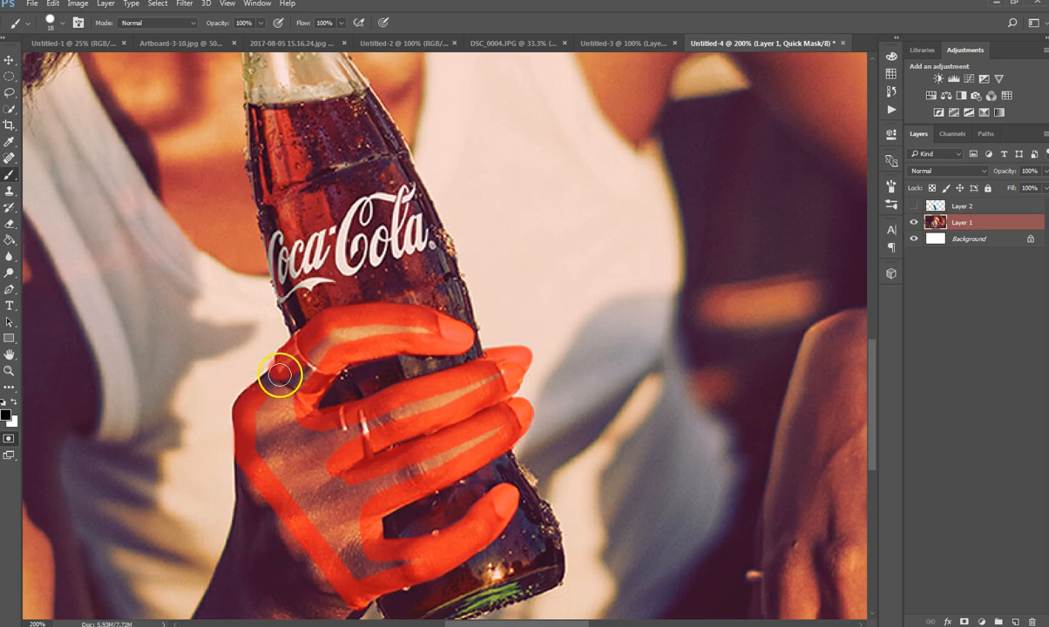
Fill in the fingers and the back of the hand inside the painted Quick Mask outline.
mouse_move(314, 356)
left_mouse_down()
mouse_move(379, 323)
mouse_move(424, 323)
left_mouse_up()
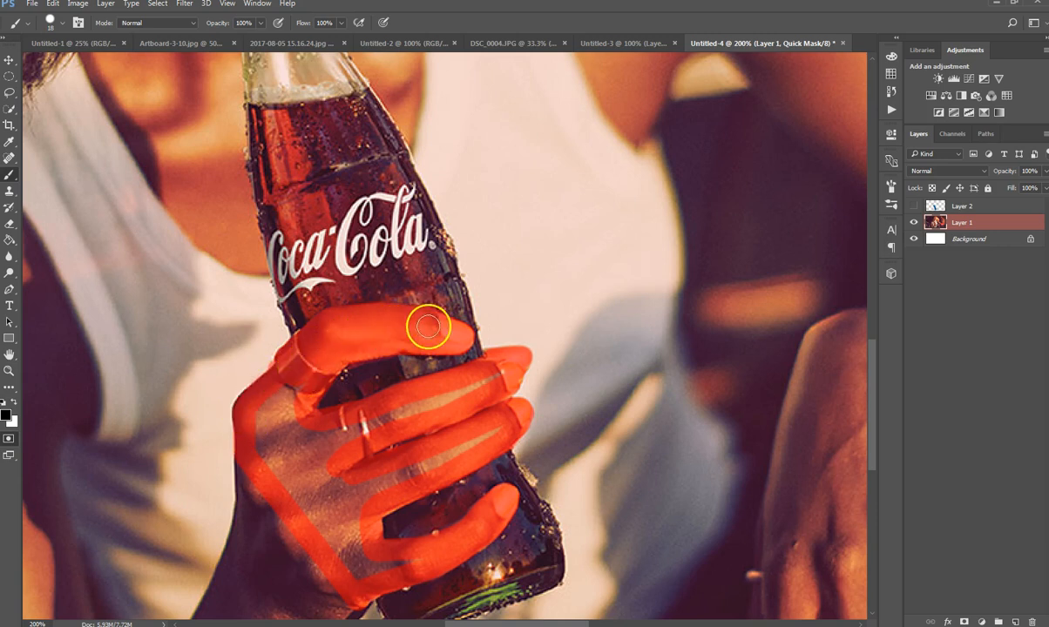
mouse_move(318, 432)
left_mouse_down()
mouse_move(381, 422)
mouse_move(501, 366)
left_mouse_up()
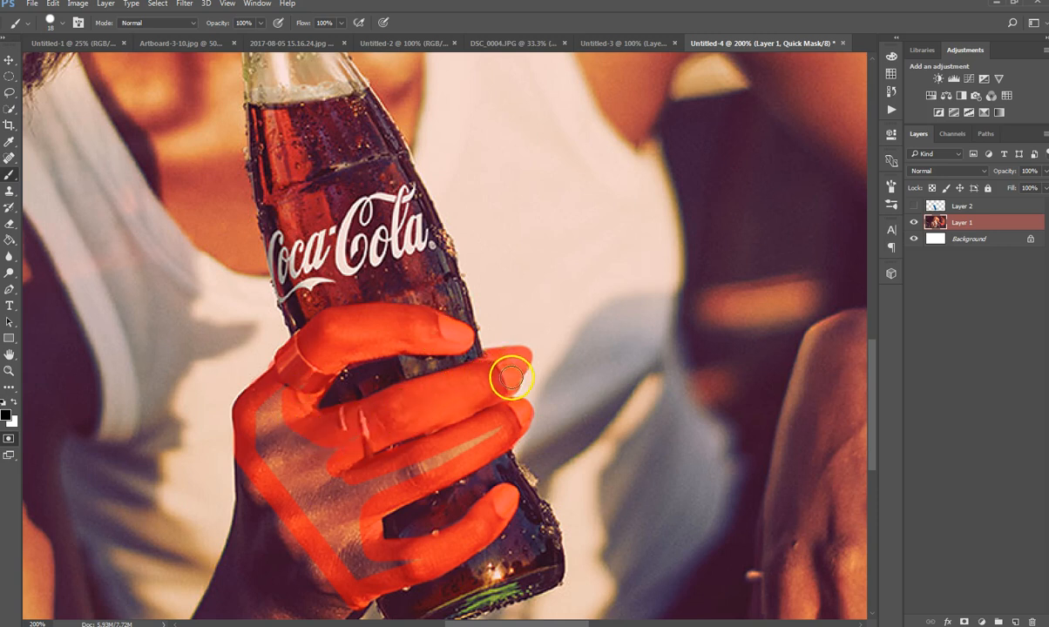
mouse_move(335, 487)
left_mouse_down()
mouse_move(405, 478)
mouse_move(438, 457)
mouse_move(434, 447)
mouse_move(450, 460)
mouse_move(496, 423)
left_mouse_up()
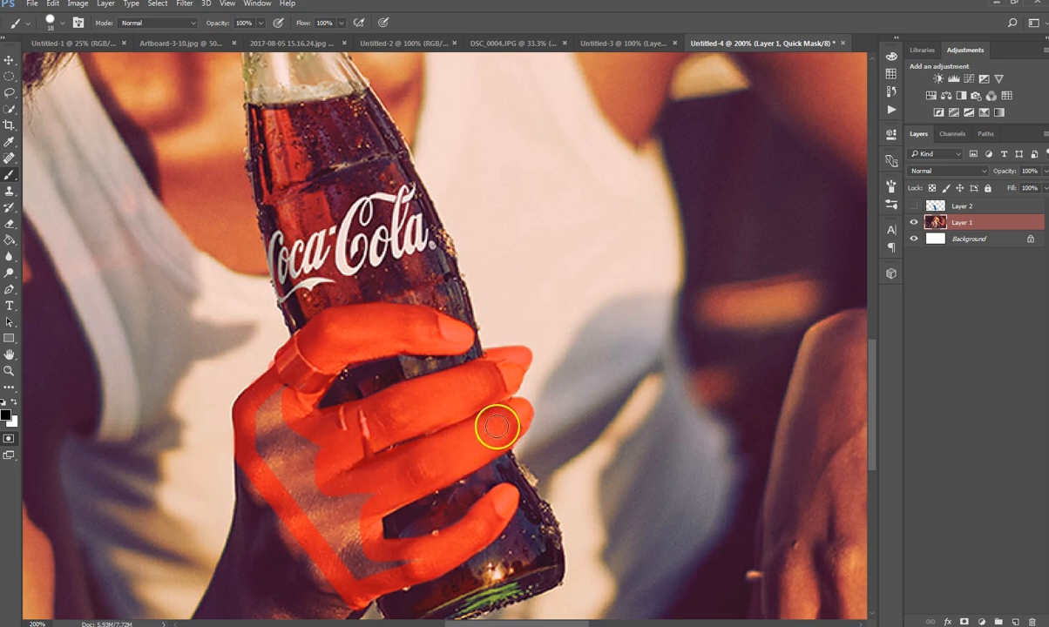
mouse_move(354, 552)
left_mouse_down()
mouse_move(420, 558)
mouse_move(363, 572)
left_mouse_up()
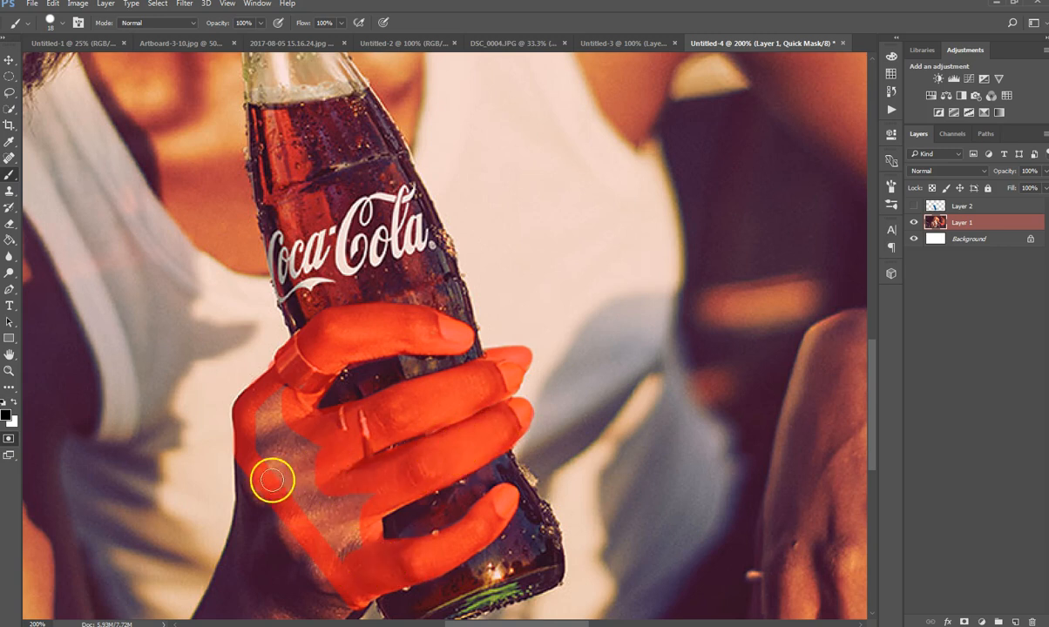
mouse_move(259, 448)
left_mouse_down()
mouse_move(260, 416)
mouse_move(281, 382)
mouse_move(286, 442)
mouse_move(304, 459)
mouse_move(311, 445)
mouse_move(335, 531)
mouse_move(361, 509)
mouse_move(339, 506)
mouse_move(344, 518)
mouse_move(323, 499)
mouse_move(312, 411)
left_mouse_up()
Convert the Quick Mask into a selection of the hand and copy it from Layer 1 to a new layer.
left_click(384, 460, "alt")
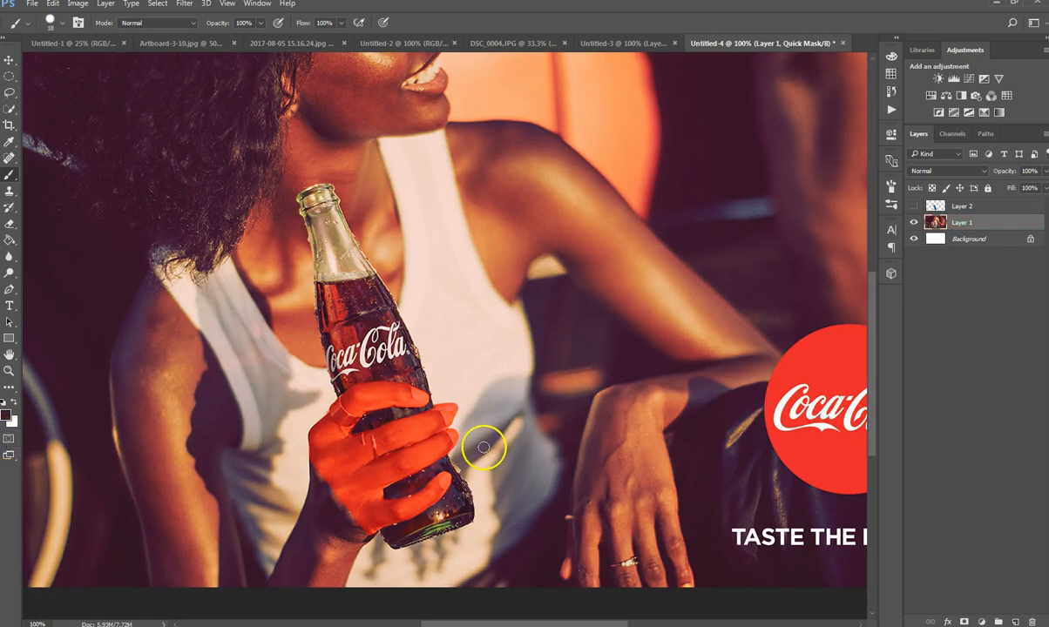
key("q")
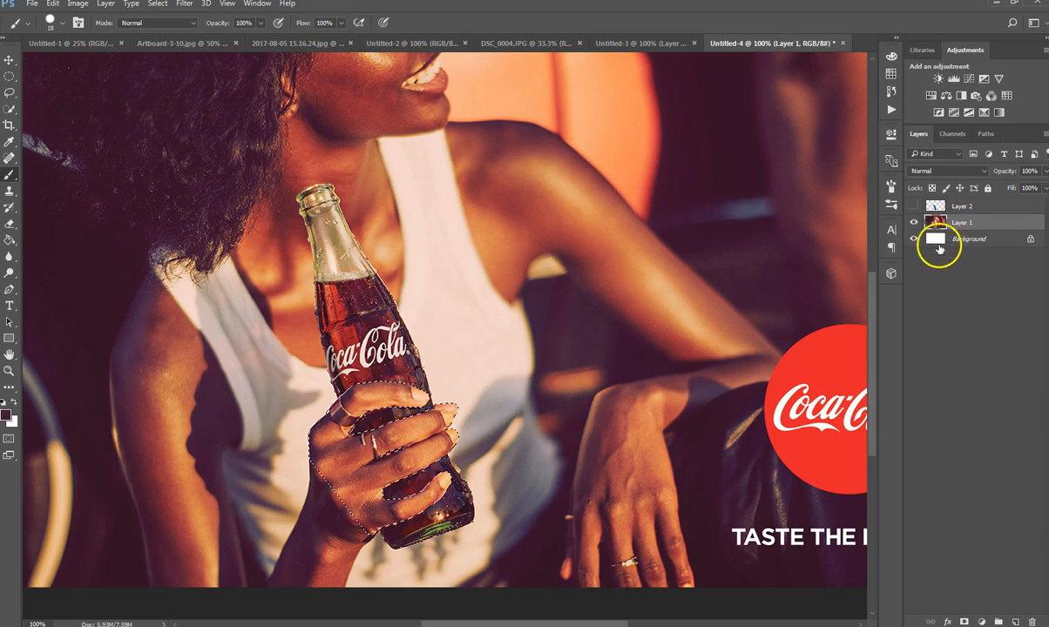
key("ctrl+j")
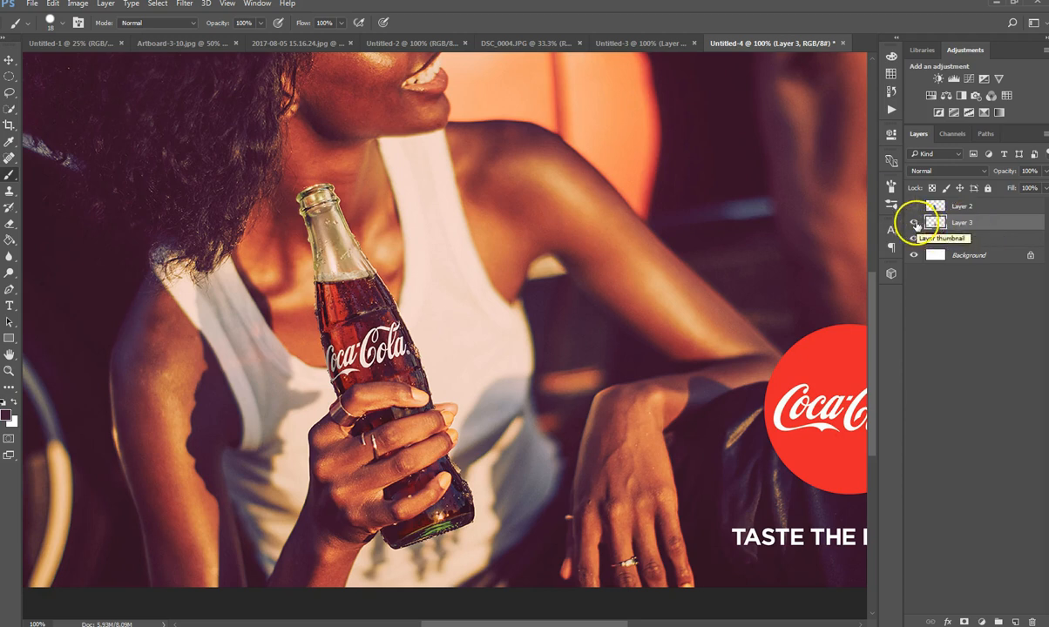
Move the hand cutout on Layer 3 above the speaker on Layer 2 and make the speaker layer visible.
left_click(914, 207)
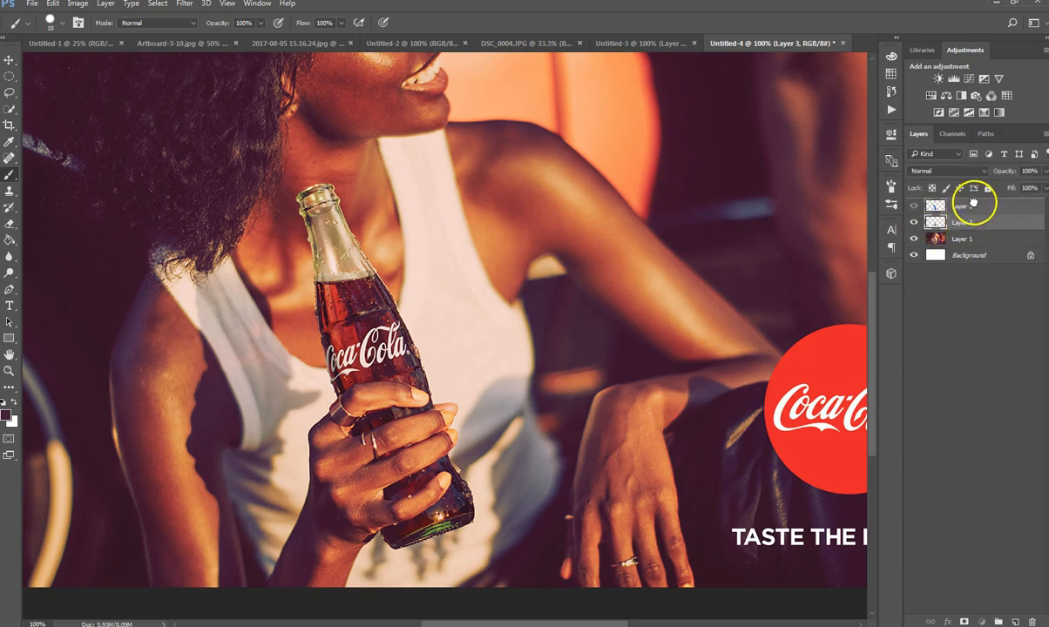
left_click(974, 206)
left_click(913, 223)
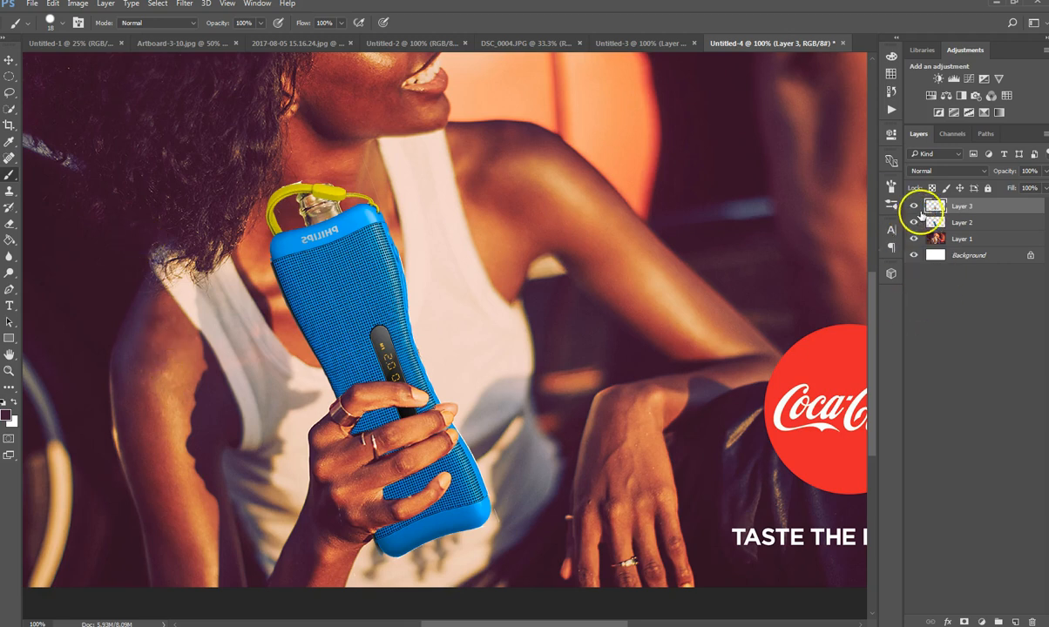
Compare the composite with the hand cutout layer hidden and shown.
left_click(914, 207)
left_click(914, 206)
left_click(914, 207)
left_click(914, 207)
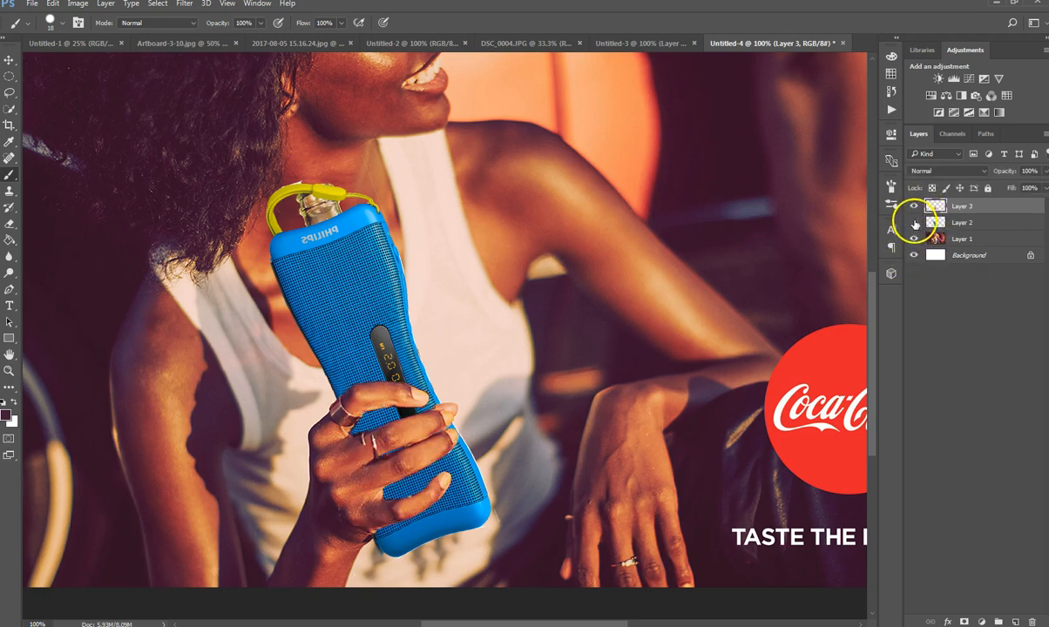
Hide the speaker and hand layers, select Layer 1 and set the brush size to 61 px.
left_click_drag(915, 224, 914, 207)
left_click(936, 240)
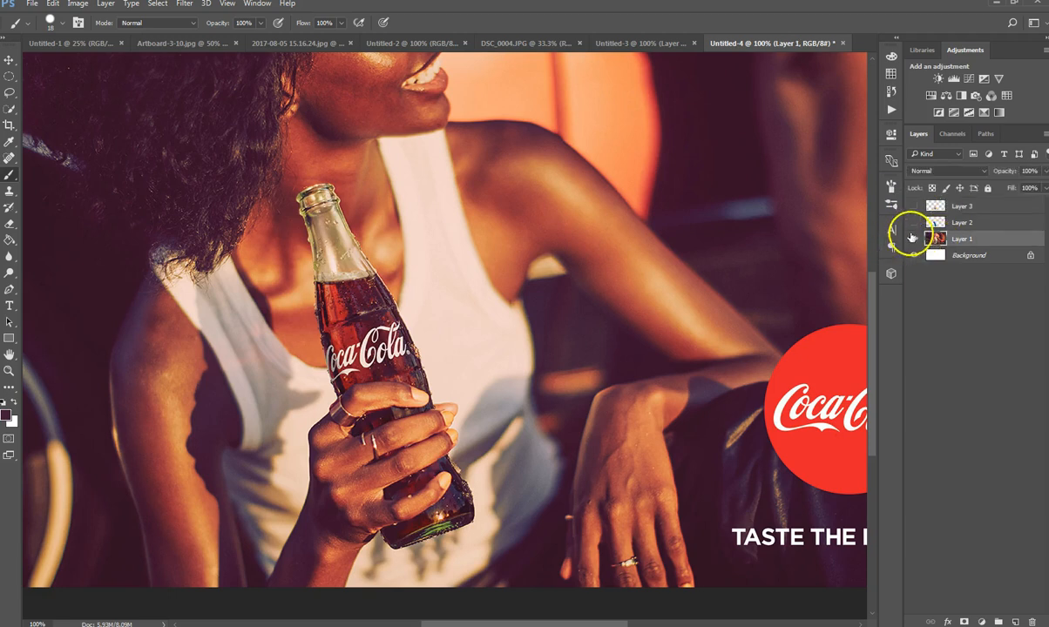
right_click(282, 224)
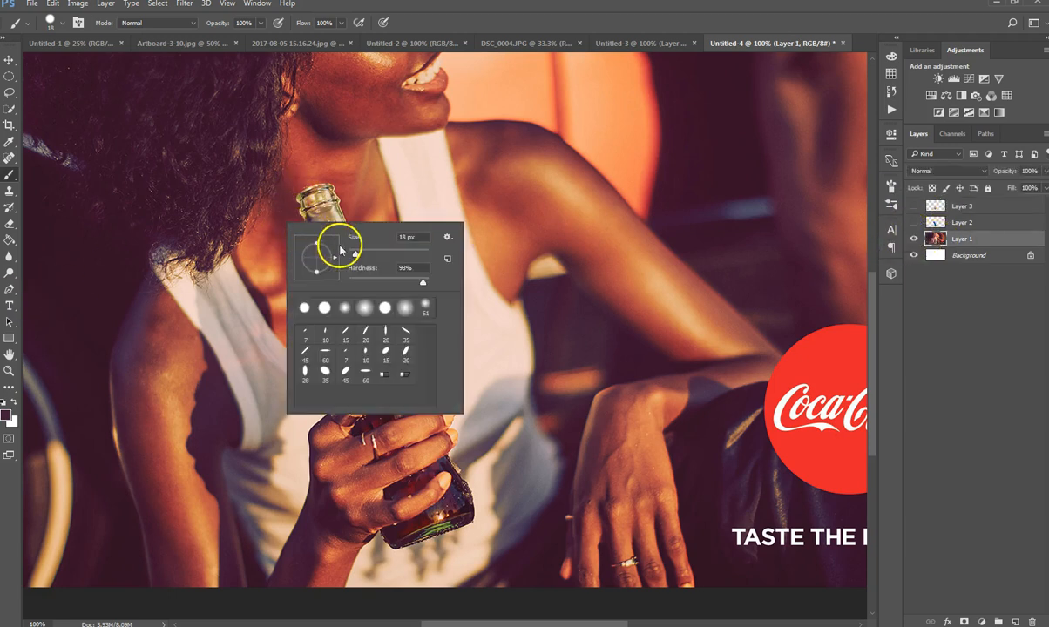
left_click(373, 255)
left_click_drag(308, 204, 318, 192)
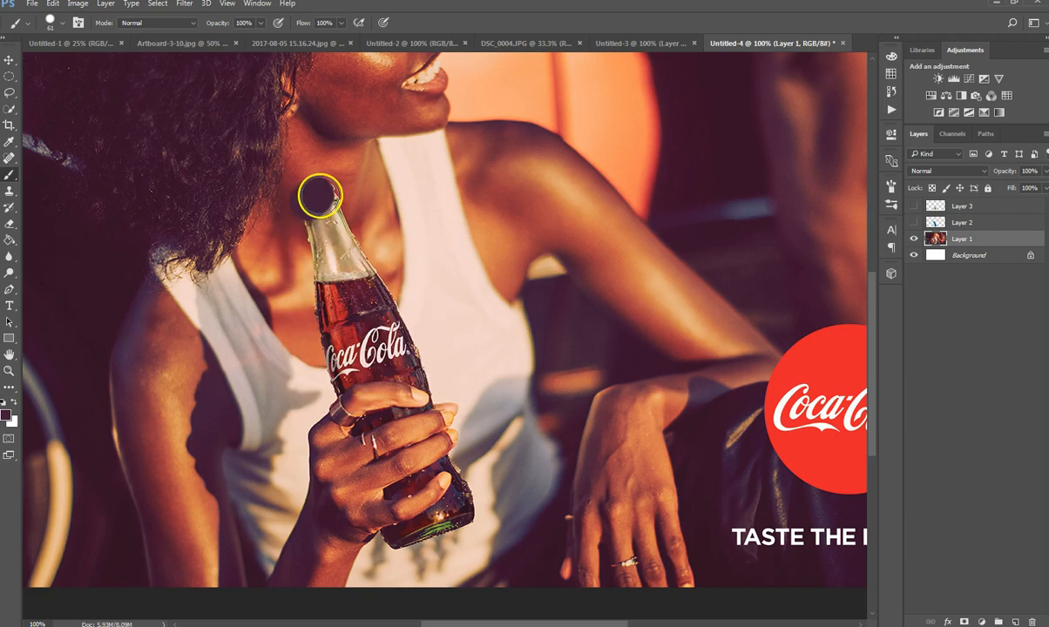
key("ctrl+z")
Mask the upper part of the bottle in Quick Mask mode and convert the mask into a selection.
left_click(8, 441)
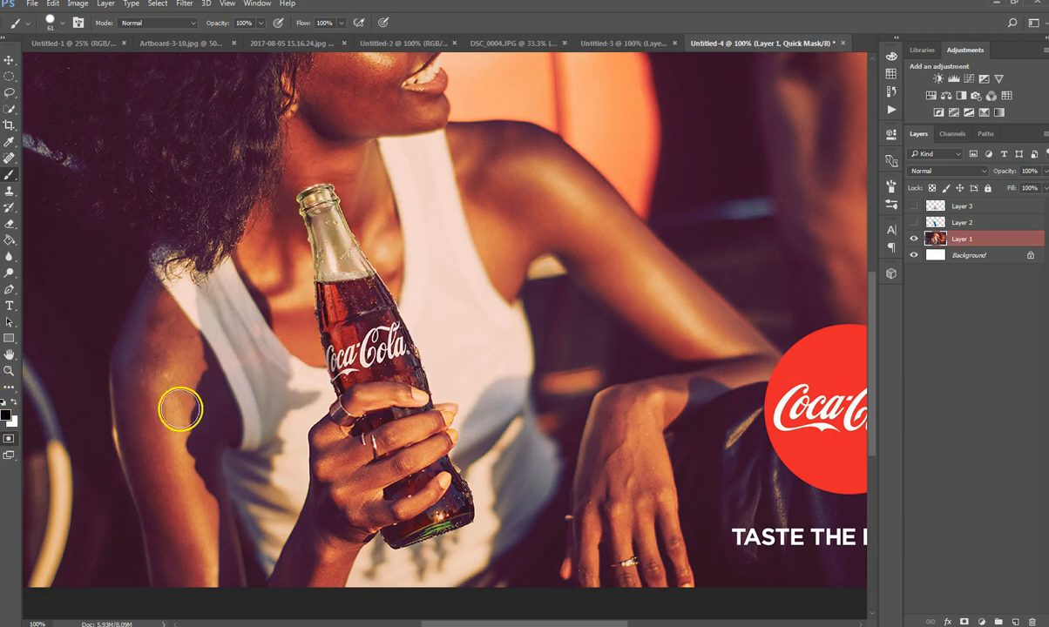
mouse_move(319, 207)
left_mouse_down()
mouse_move(311, 198)
mouse_move(327, 196)
mouse_move(319, 263)
mouse_move(351, 253)
mouse_move(344, 224)
mouse_move(361, 266)
mouse_move(326, 282)
left_mouse_up()
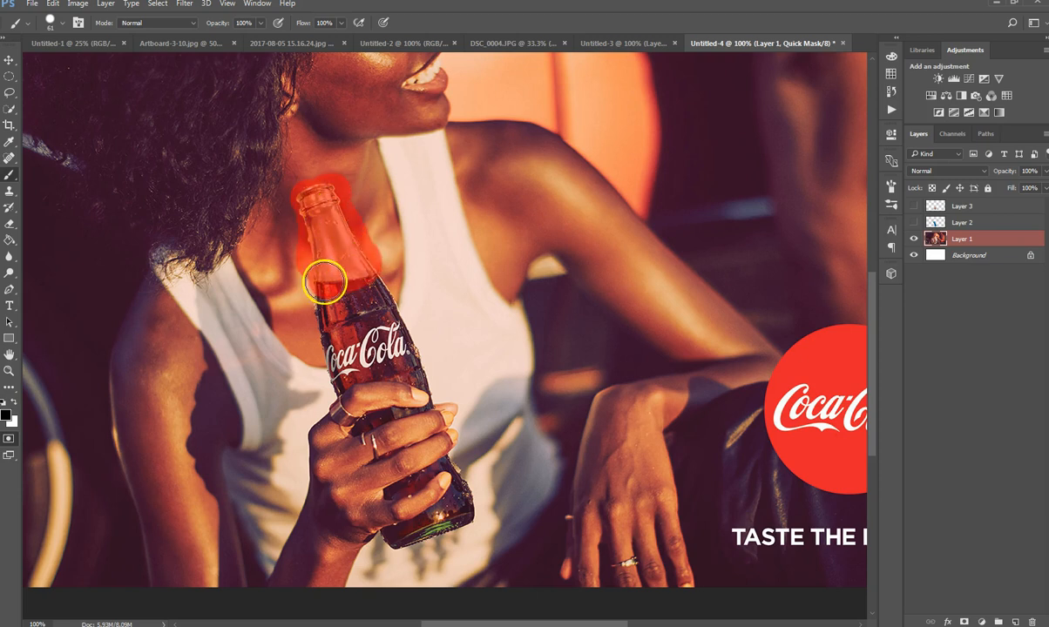
key("q")
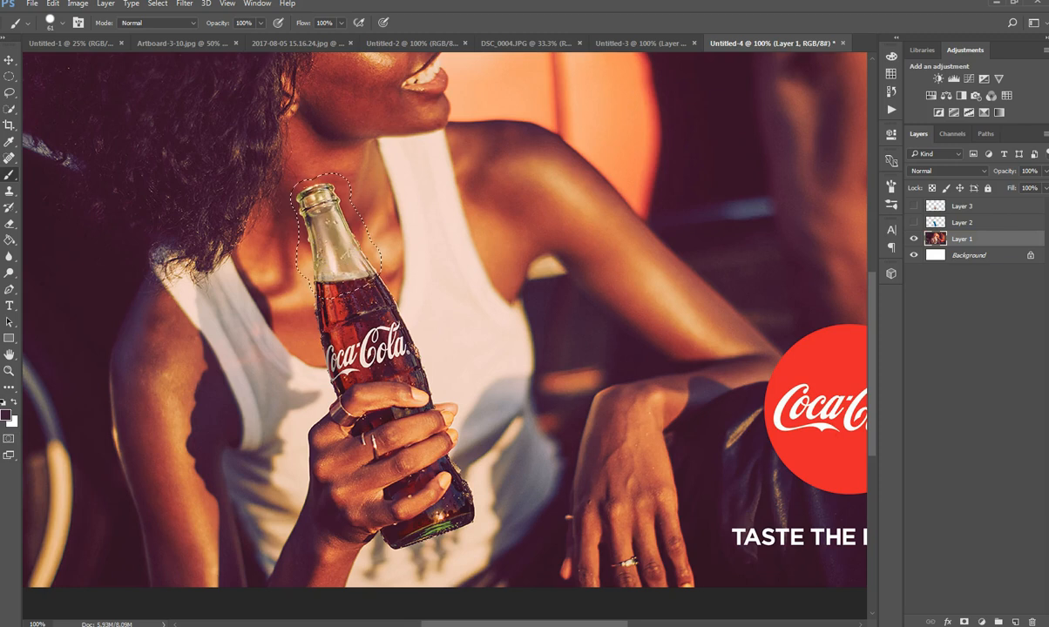
Use Fill on the selection to remove the bottle neck, and show the speaker and hand layers again.
left_click(53, 5)
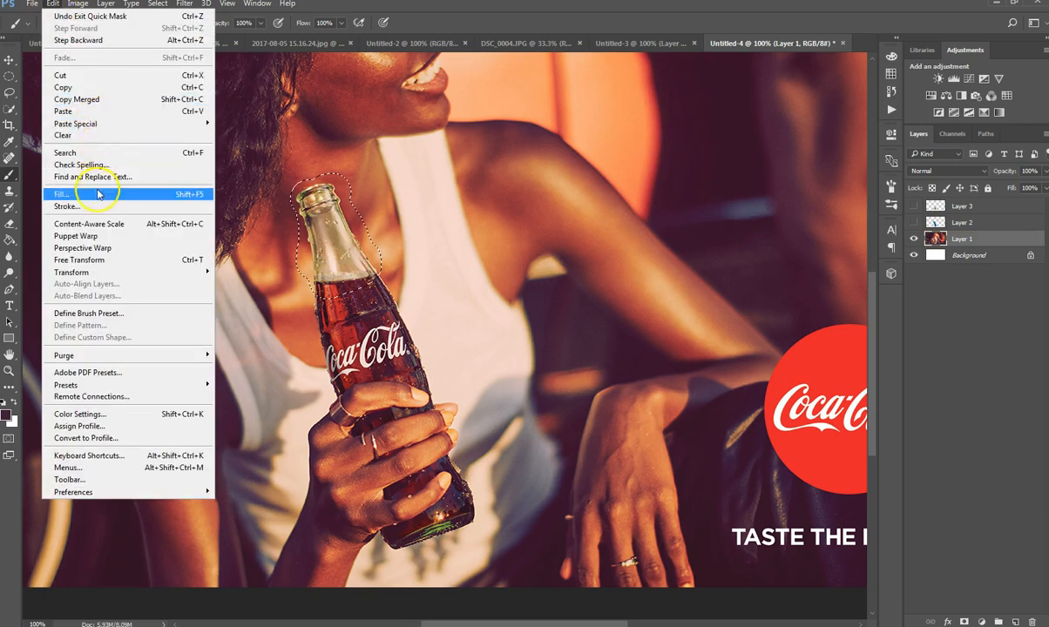
left_click(135, 194)
left_click(461, 226)
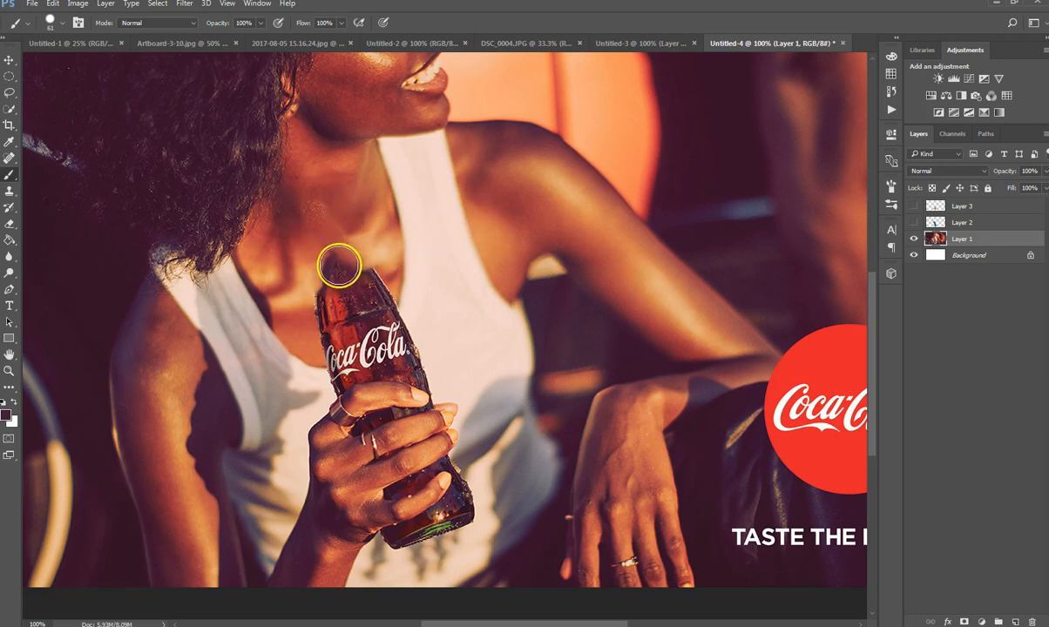
left_click(913, 223)
left_click(914, 209)
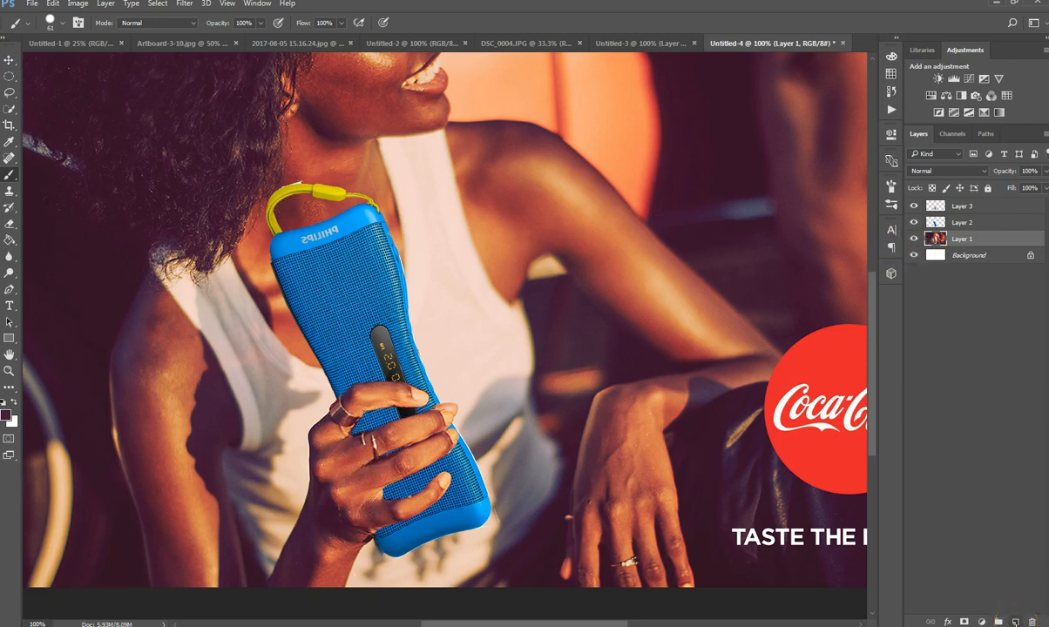
Create a new empty layer and place it between the speaker layer and the hand cutout layer.
left_click(1015, 621)
left_click_drag(934, 239, 941, 216)
left_click(932, 240)
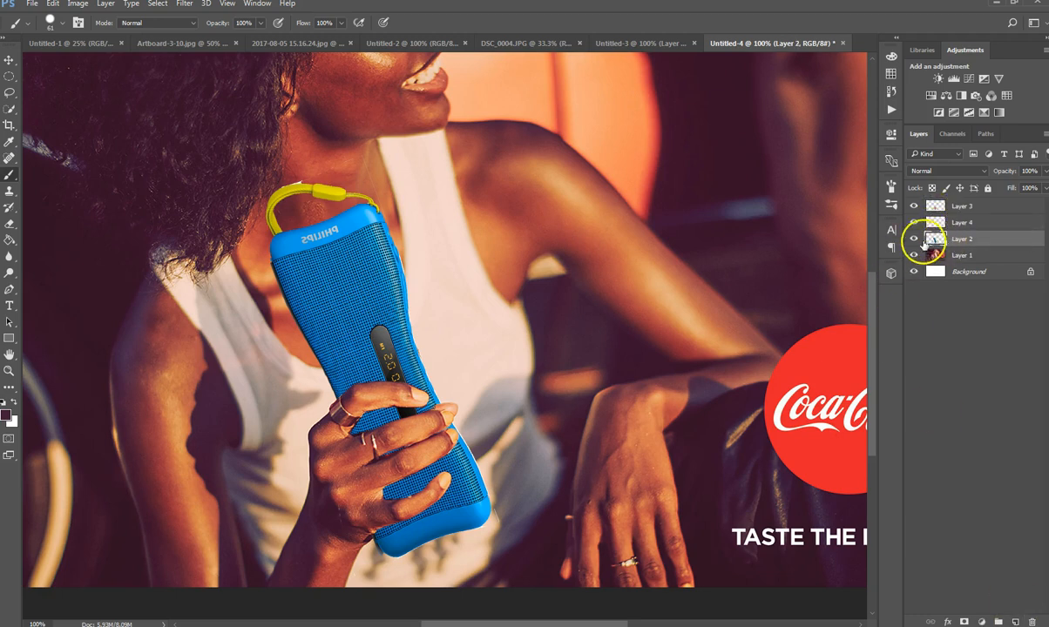
Check which layers hold the speaker and the hand by hiding and showing each, ending with Layer 4 selected.
left_click(915, 241)
left_click(915, 240)
left_click(915, 240)
left_click(915, 241)
left_click(941, 223)
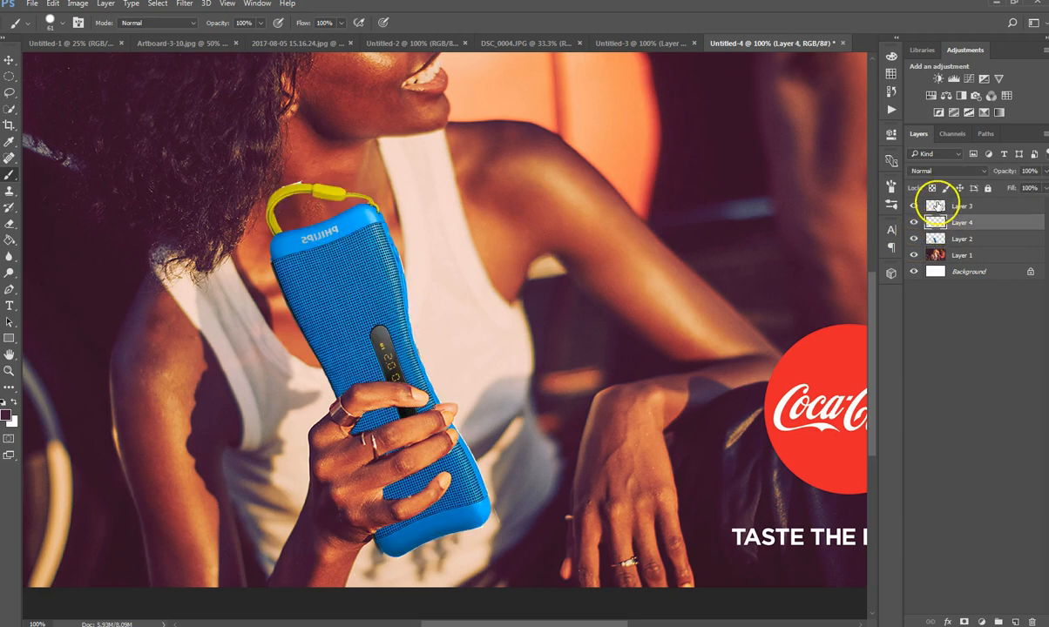
left_click(934, 206)
left_click(915, 206)
left_click(914, 207)
left_click(934, 223)
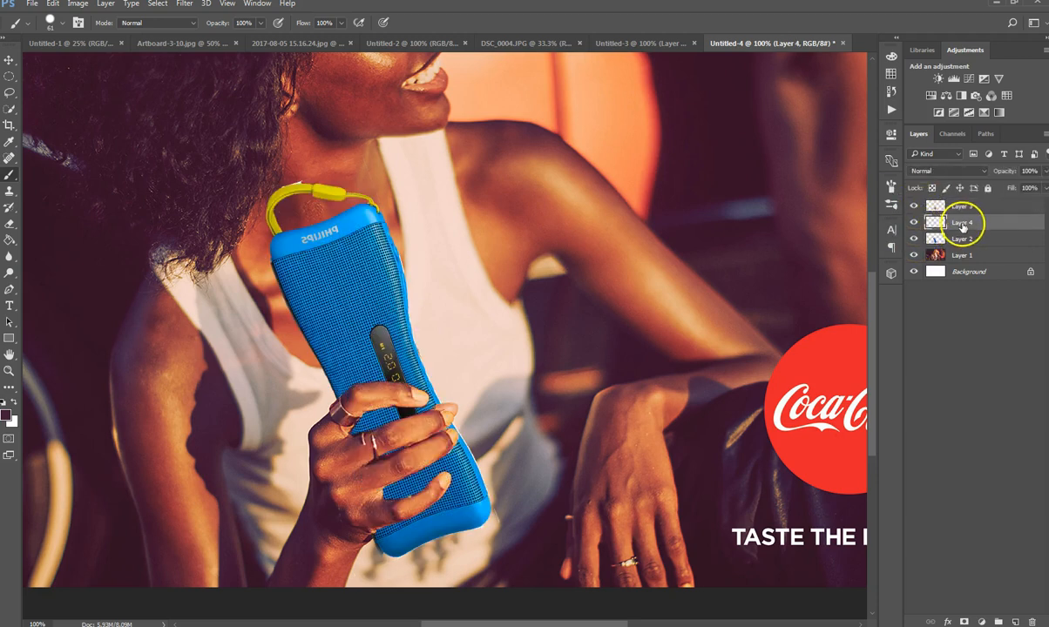
Set the brush to a size of 34 px, 52% opacity and 11% hardness.
right_click(335, 321)
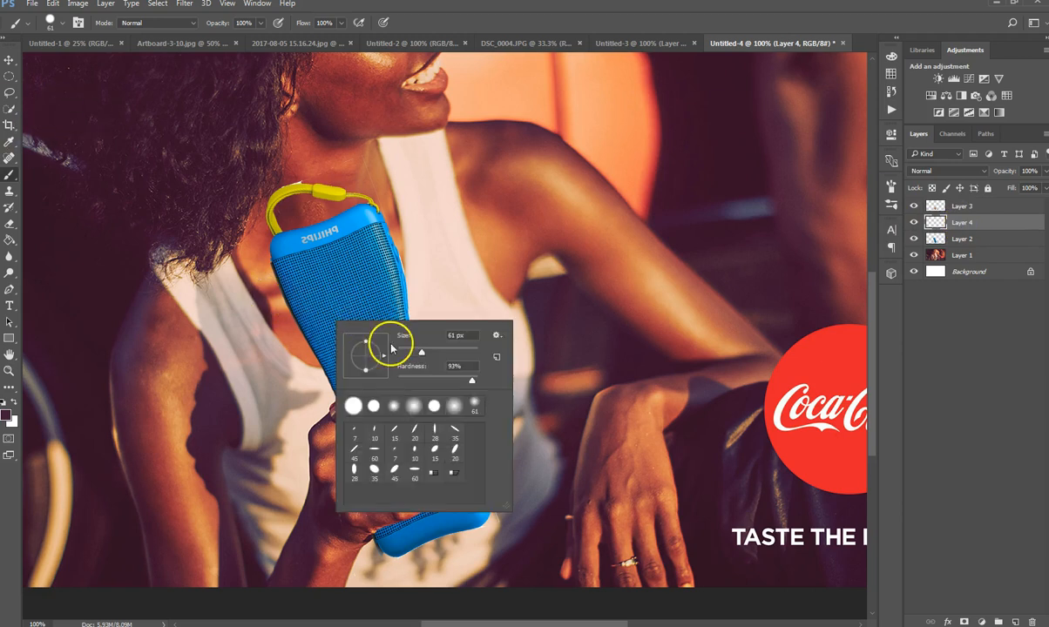
left_click(262, 24)
left_click_drag(259, 40, 233, 39)
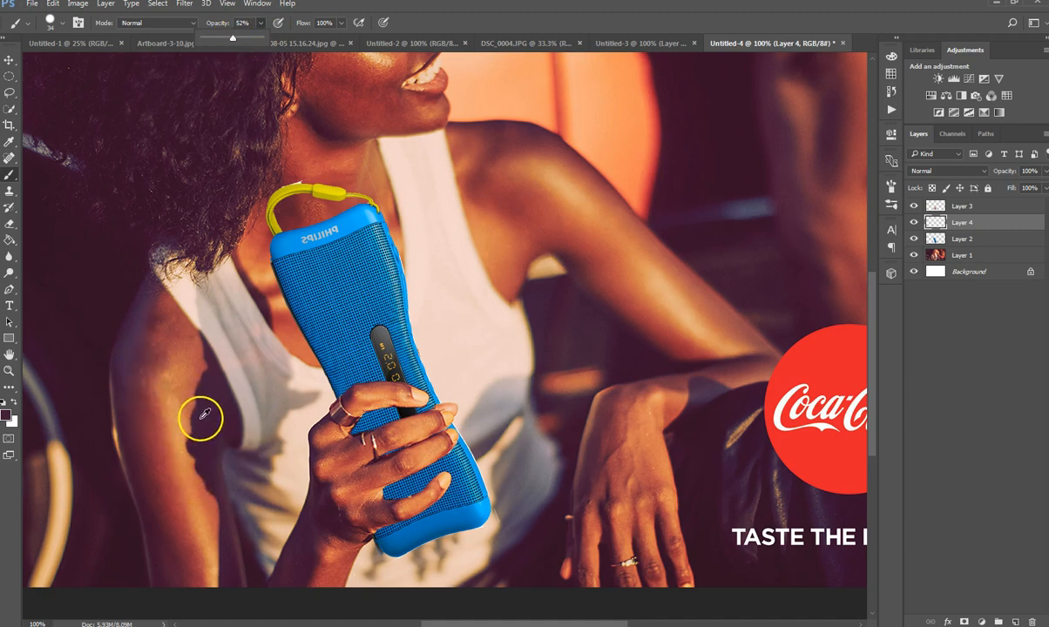
scroll(388, 402, "up", 1)
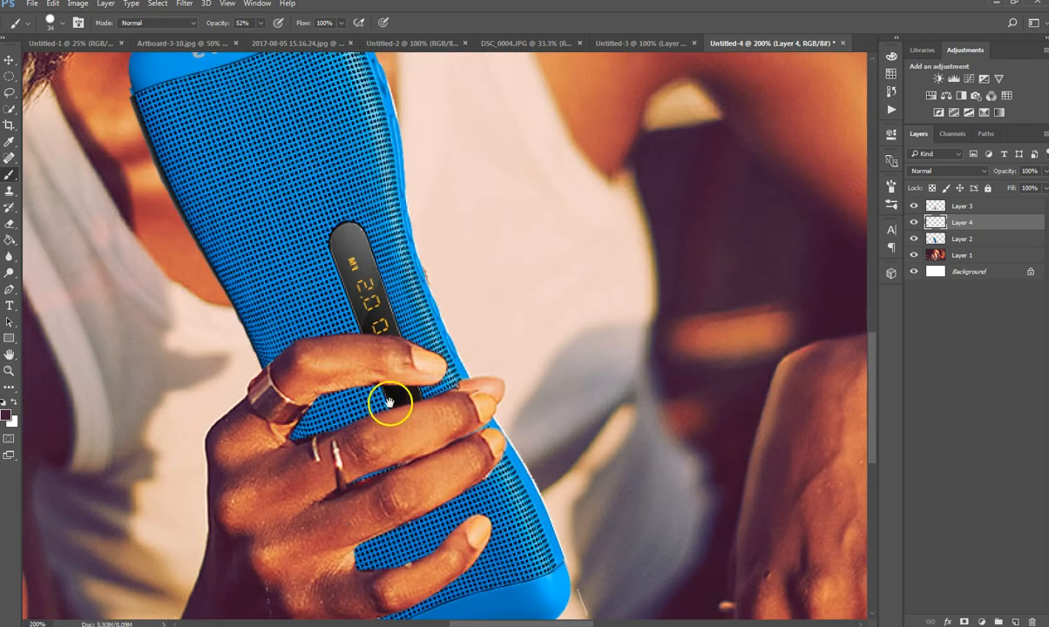
right_click(332, 408)
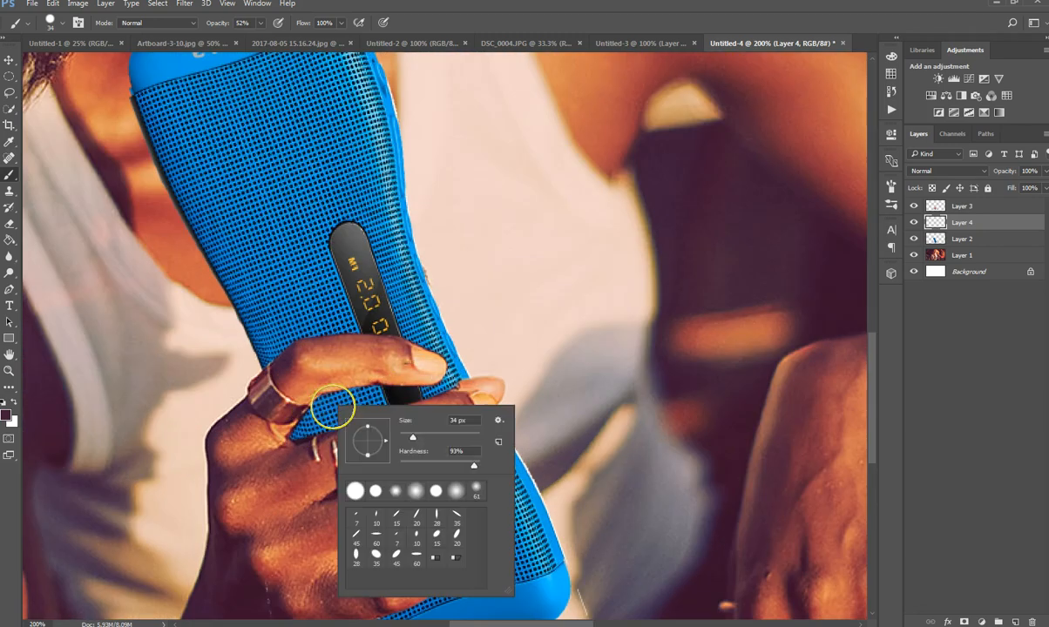
left_click(409, 465)
left_click(400, 380)
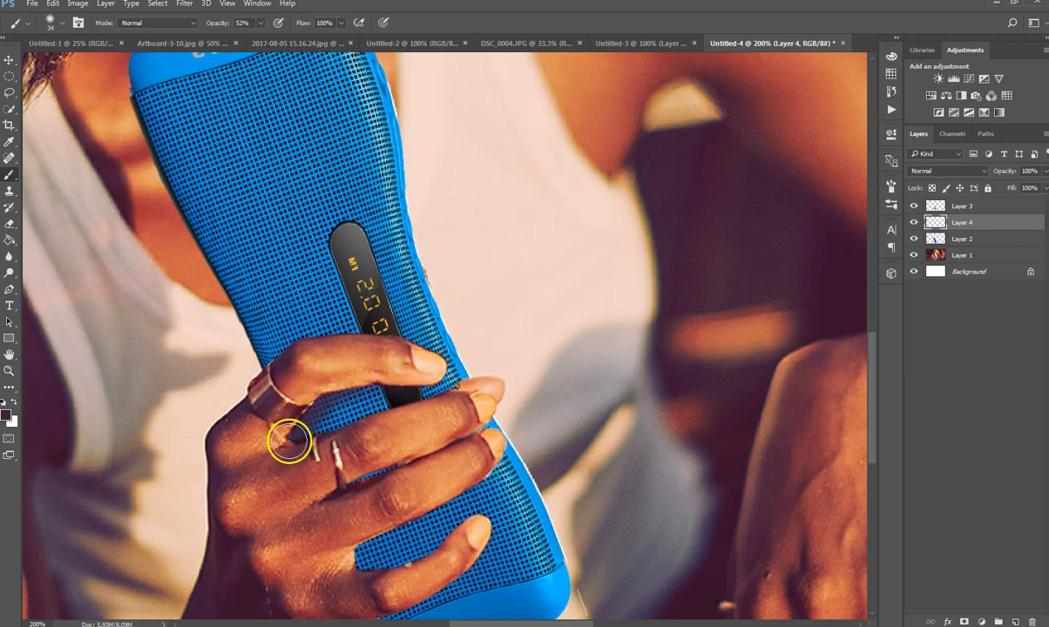
Paint soft shadows on the speaker around the fingers and hand, and set Layer 4's opacity to 76%.
left_click_drag(421, 340, 443, 351)
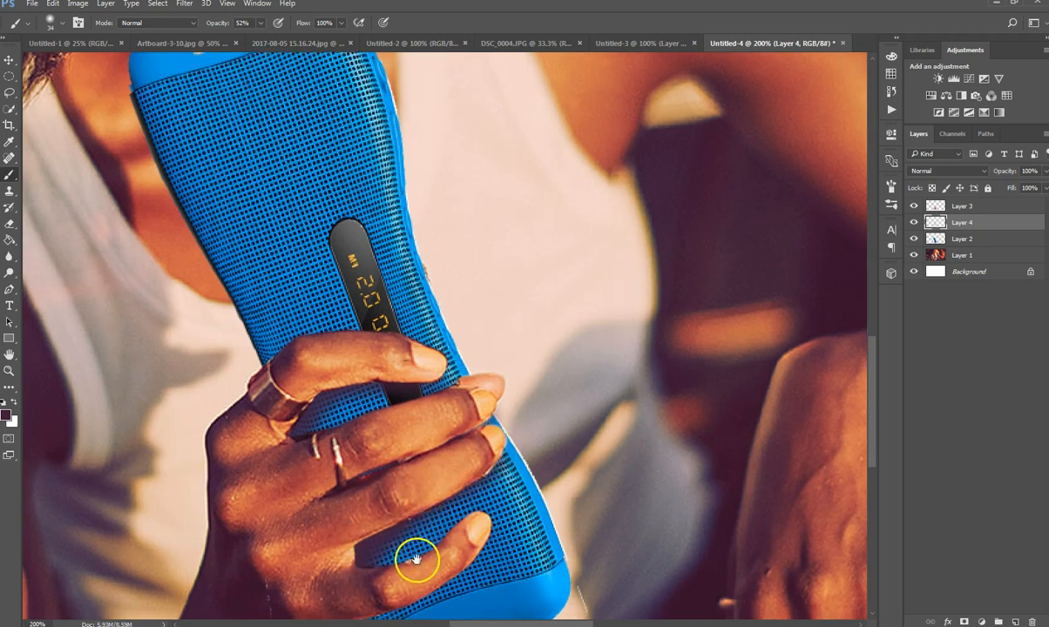
left_click_drag(416, 562, 445, 442)
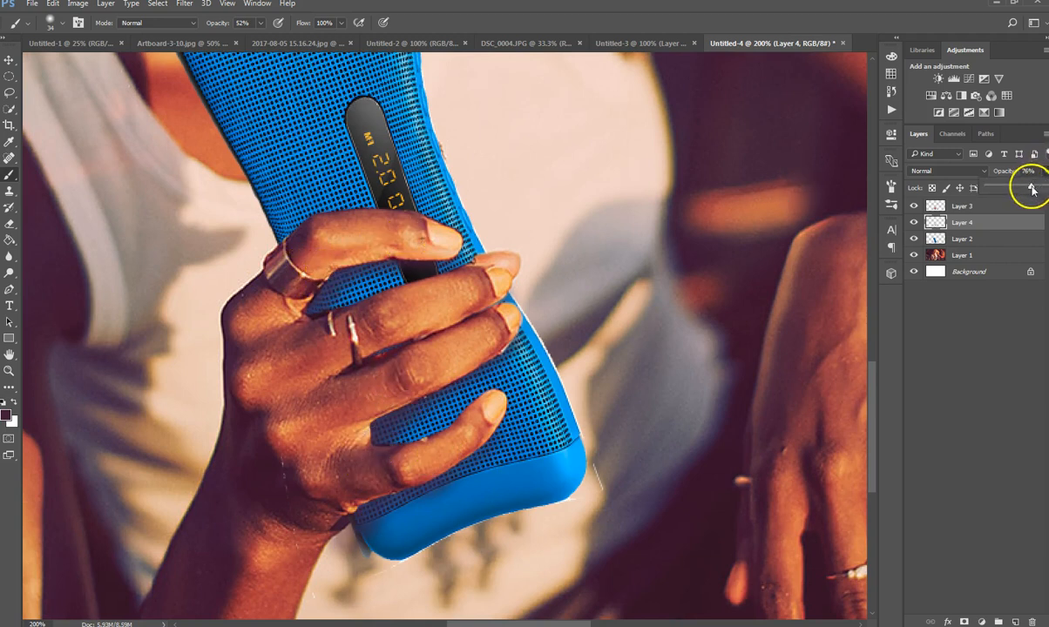
left_click(397, 361)
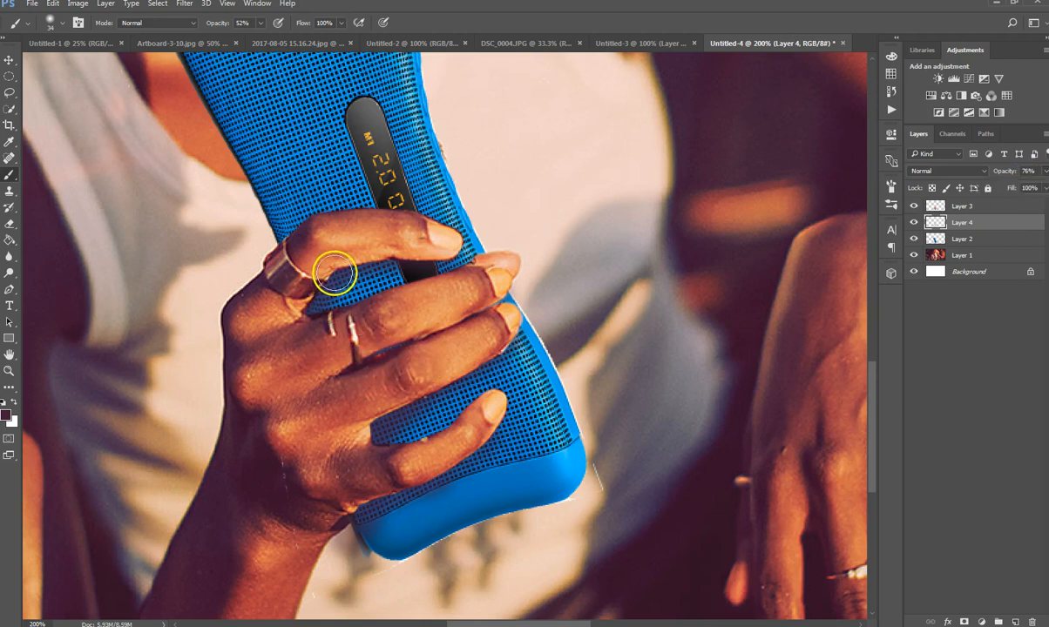
Enlarge the brush to 130 px and paint soft dark shading over the speaker.
left_click(389, 366, "alt")
left_click(398, 387, "alt")
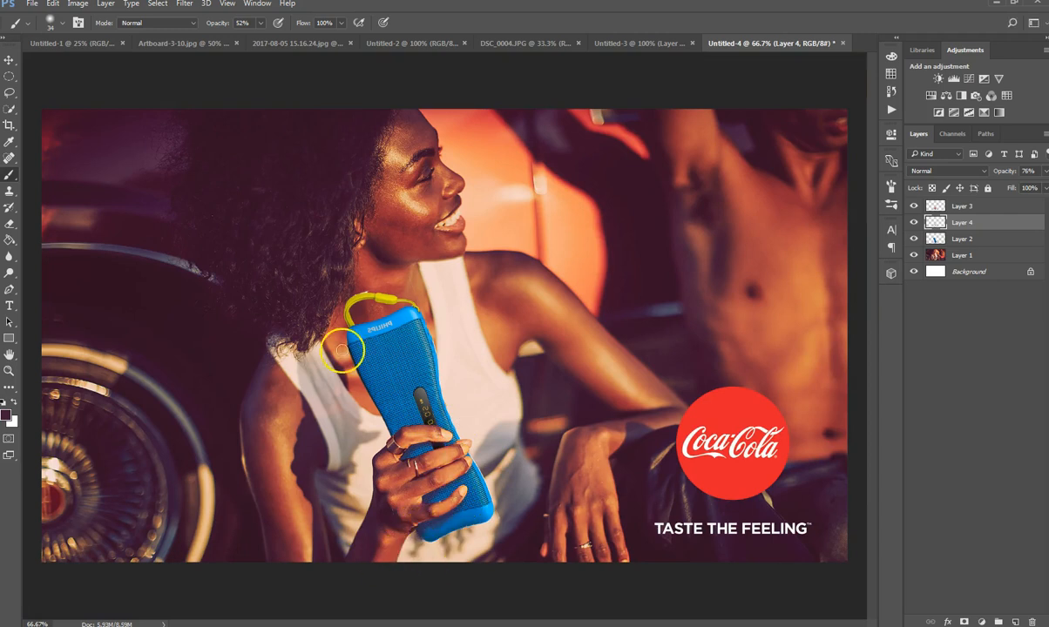
right_click(261, 341)
left_click_drag(343, 373, 374, 371)
key("Return")
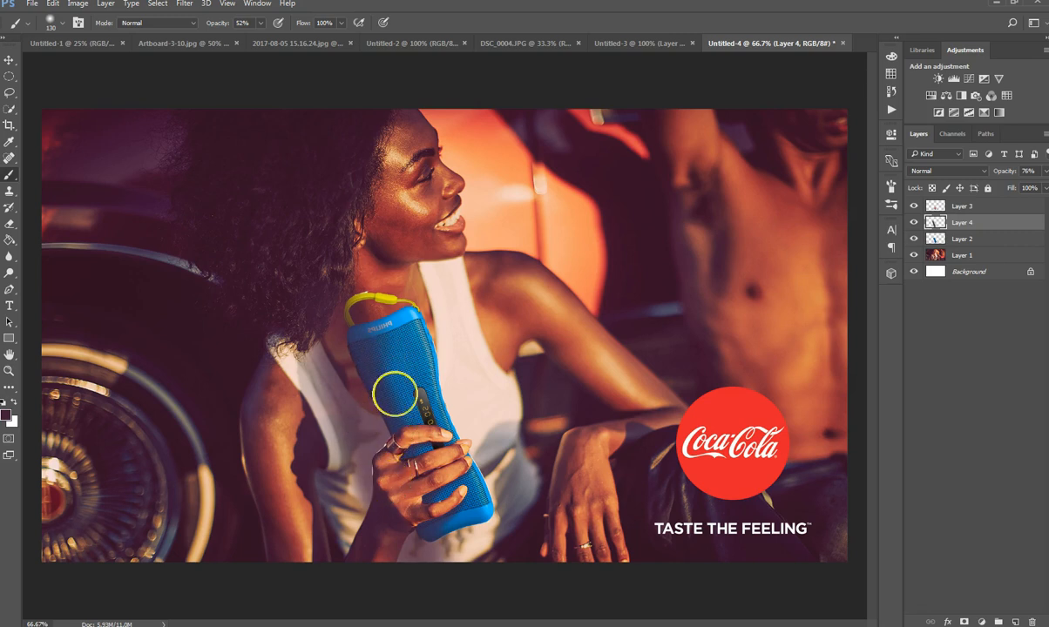
Set the brush opacity to 65% and darken the area along the speaker's left edge.
right_click(379, 409)
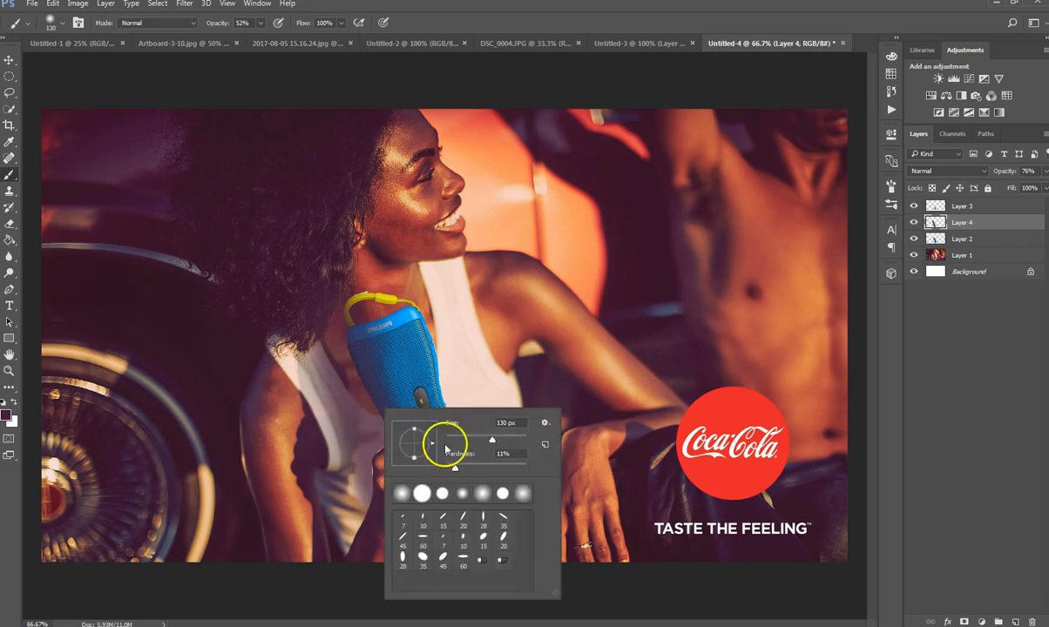
left_click(259, 24)
left_click_drag(341, 362, 349, 422)
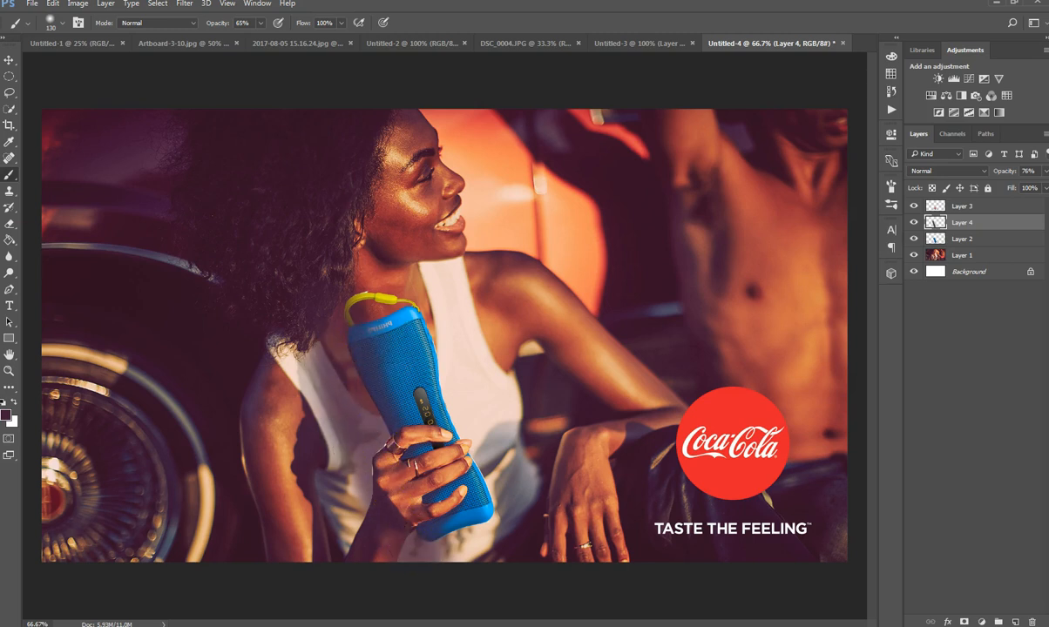
Set the Eraser to 136 px, 0% hardness and 58% opacity, and erase excess shading around the speaker and hand.
left_click(10, 223)
right_click(532, 320)
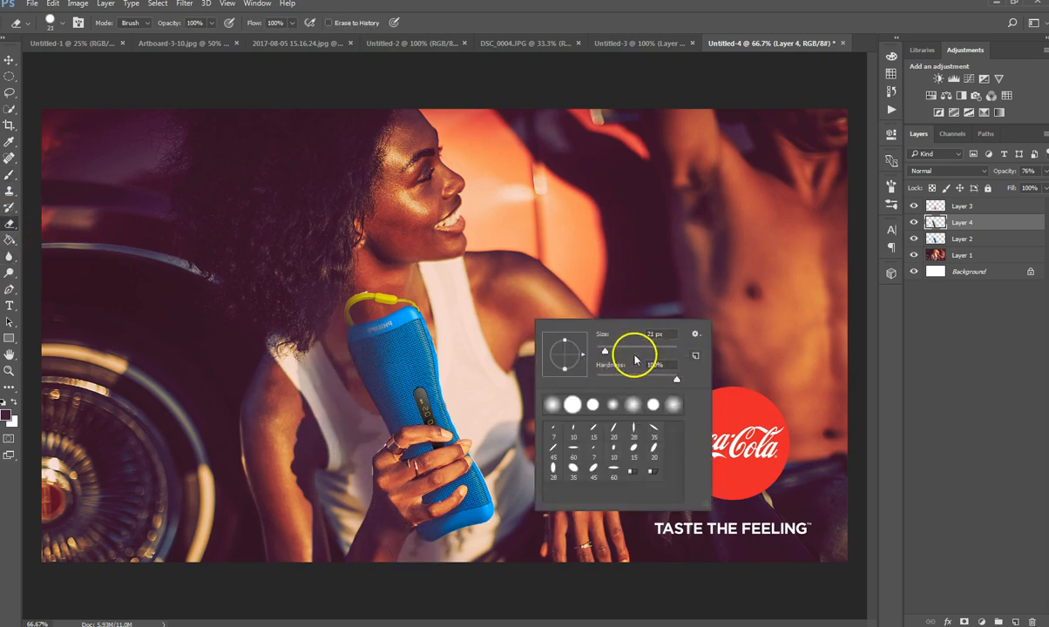
left_click(645, 352)
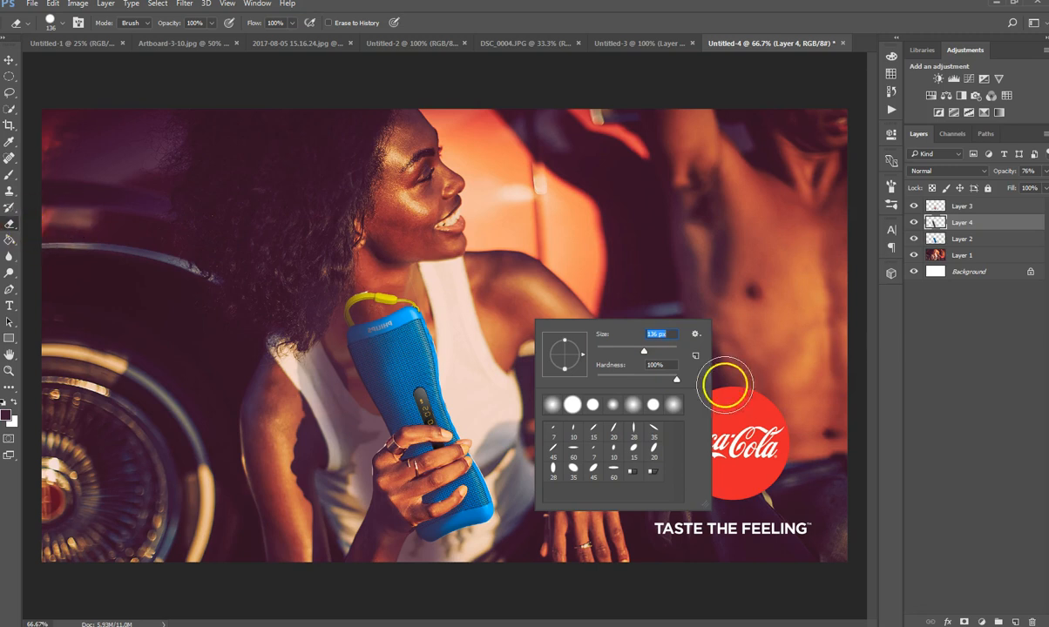
left_click_drag(676, 380, 488, 342)
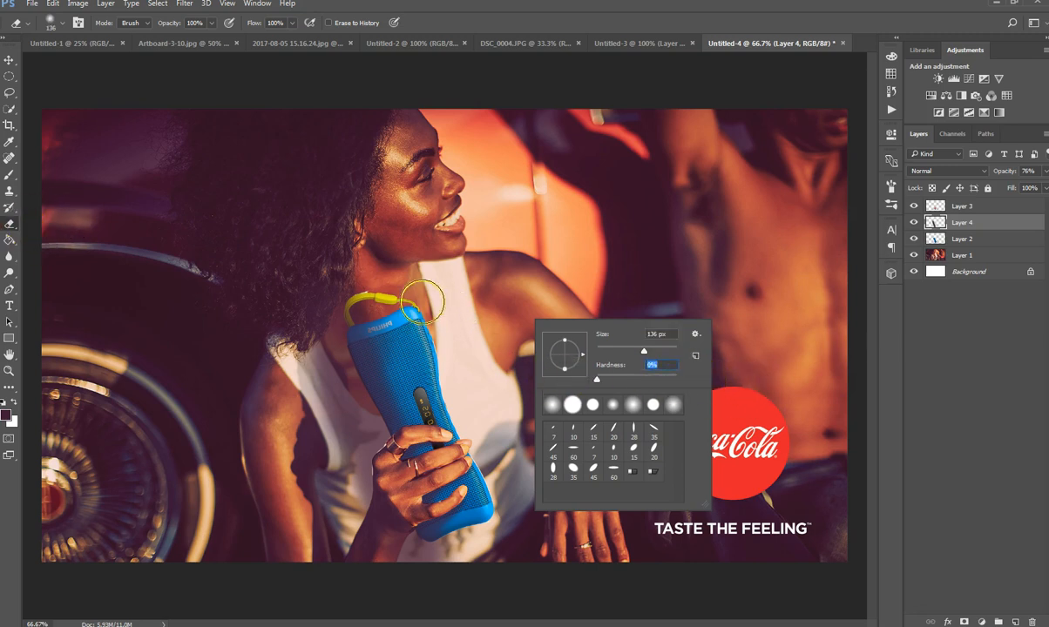
key("Return")
left_click(211, 23)
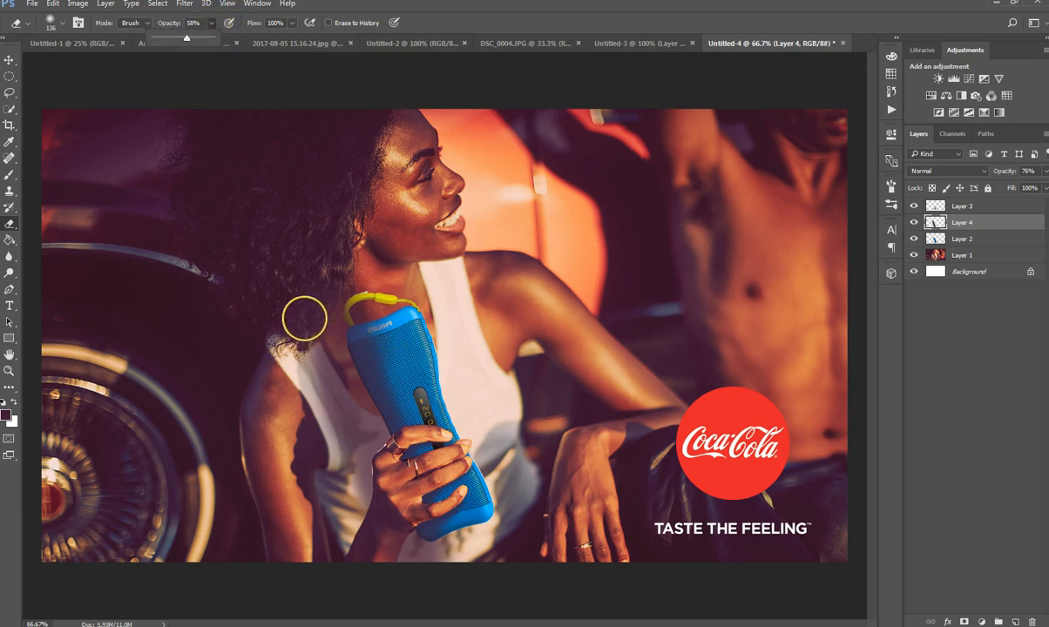
left_click(304, 319)
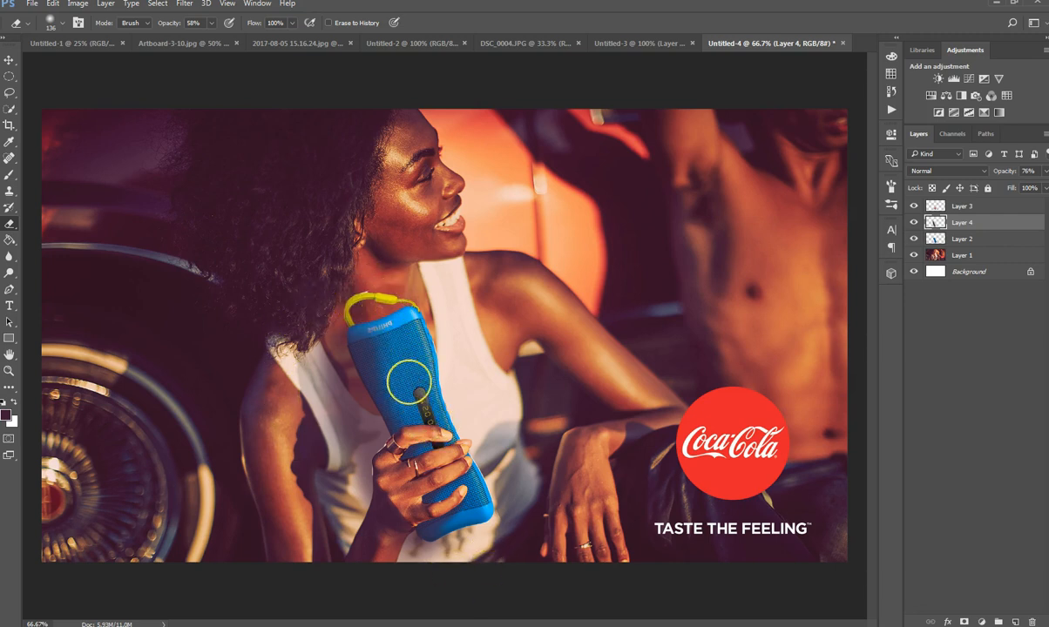
mouse_move(283, 463)
left_mouse_down()
mouse_move(337, 455)
mouse_move(352, 508)
left_mouse_up()
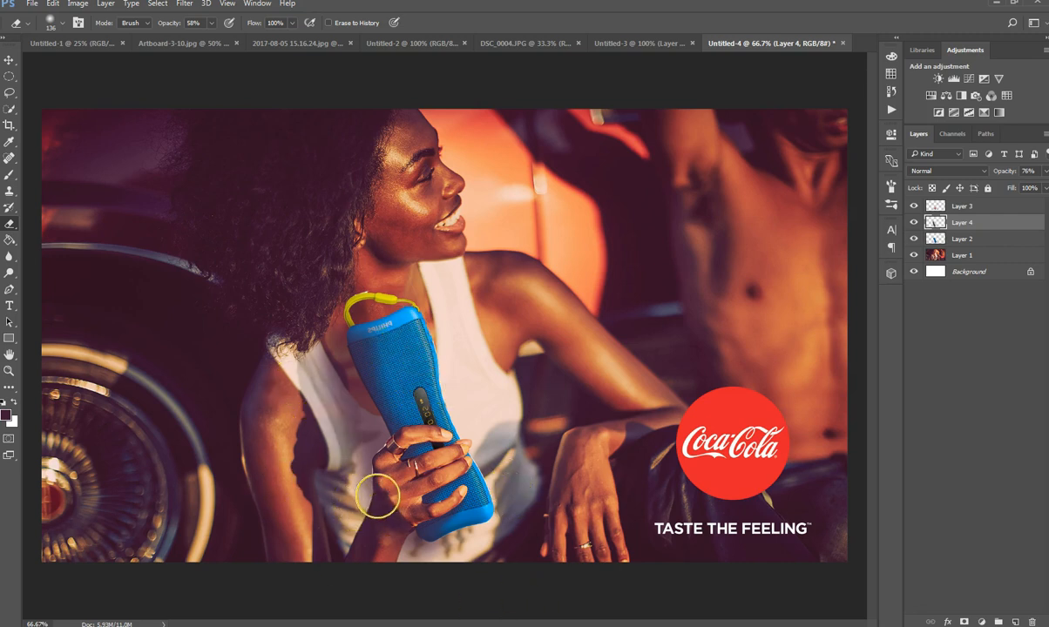
Set the Eraser to 34 px and 100% opacity, and erase the Layer 4 shading spilling over the hand and wrist.
scroll(435, 500, "up", 3)
left_click_drag(333, 518, 417, 376)
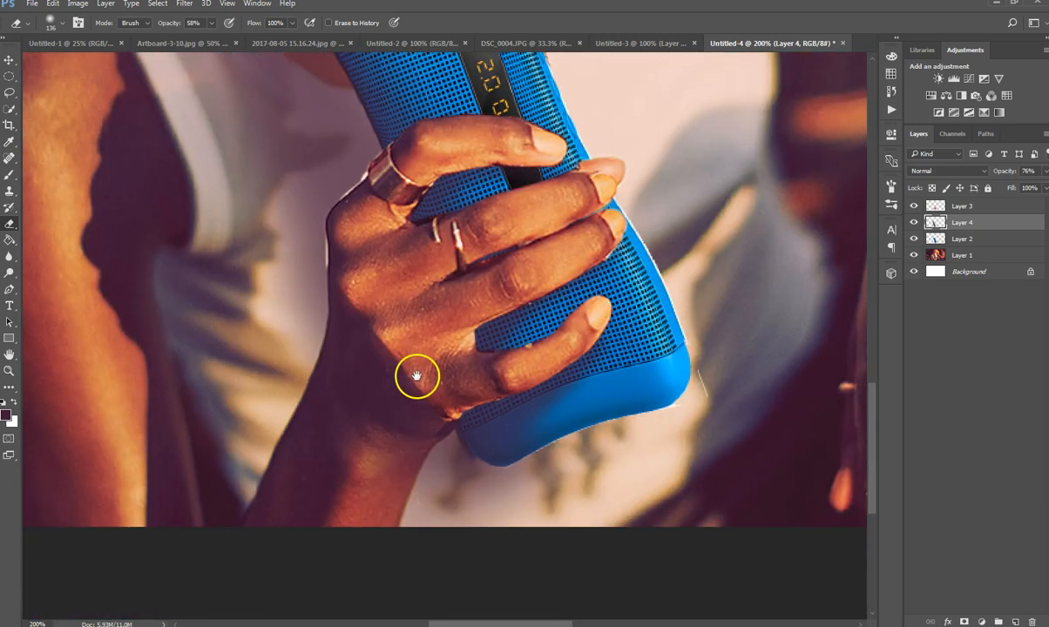
right_click(407, 367)
left_click(483, 399)
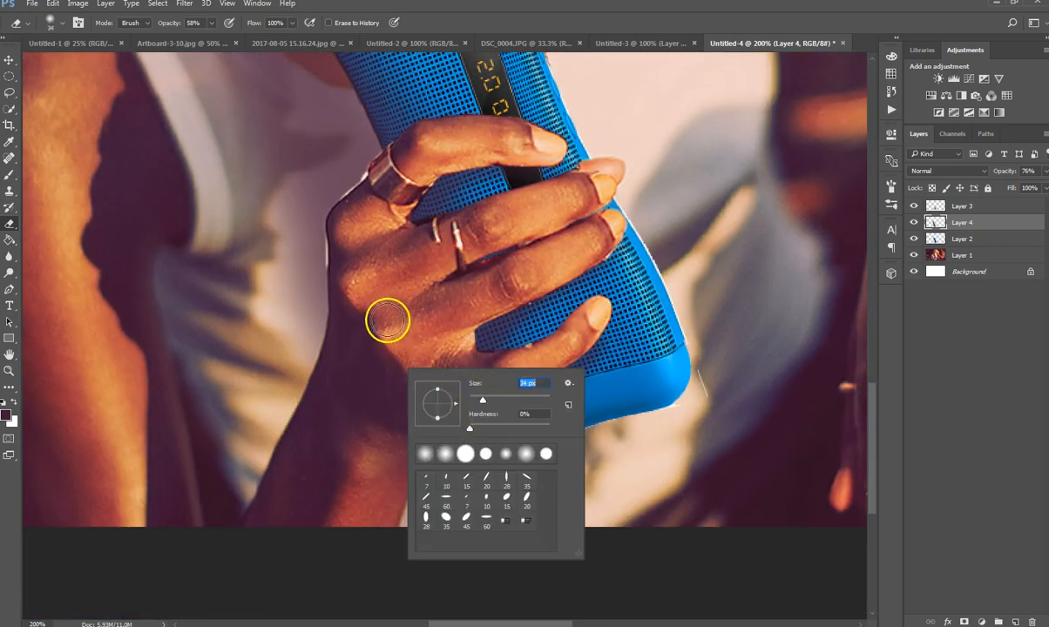
key("Return")
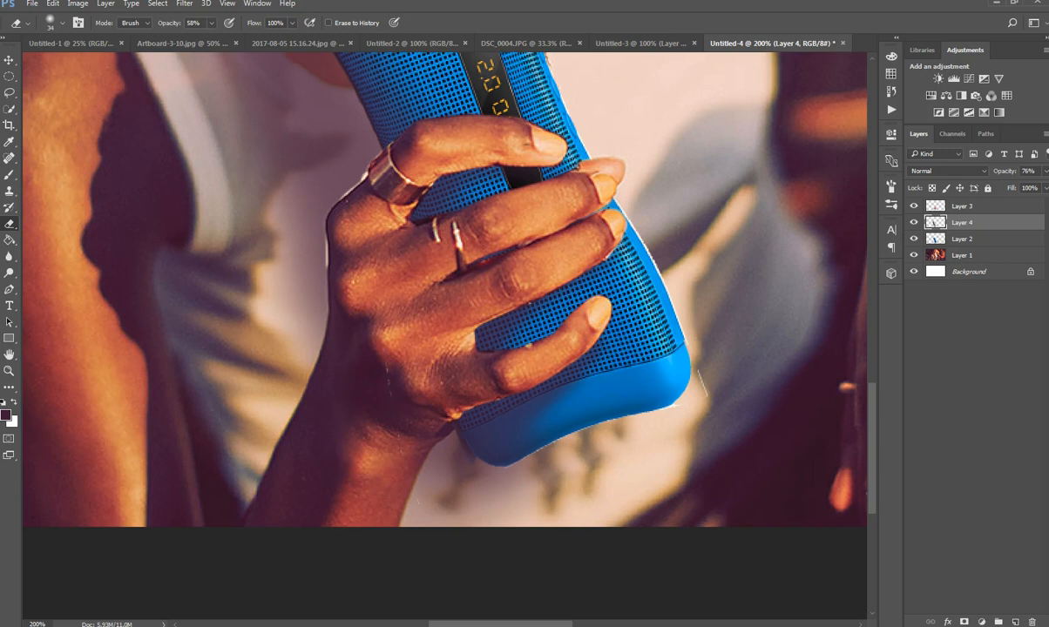
left_click_drag(211, 23, 265, 51)
left_click(380, 322)
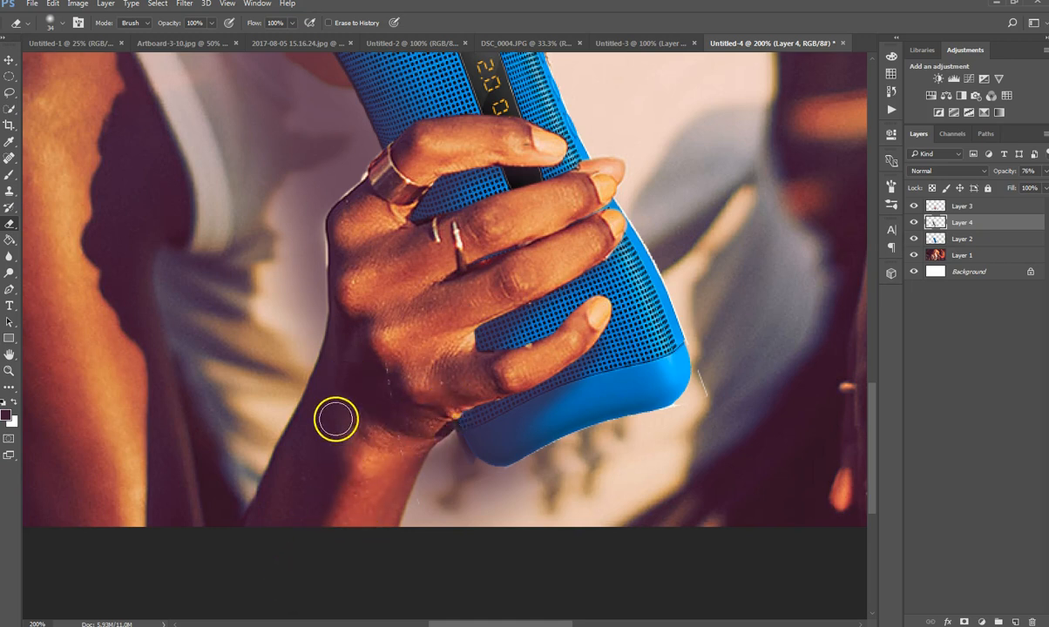
Reduce the Eraser to 12 px and erase the light fringe along the hand's outer edge on Layer 3.
scroll(386, 222, "up", 2)
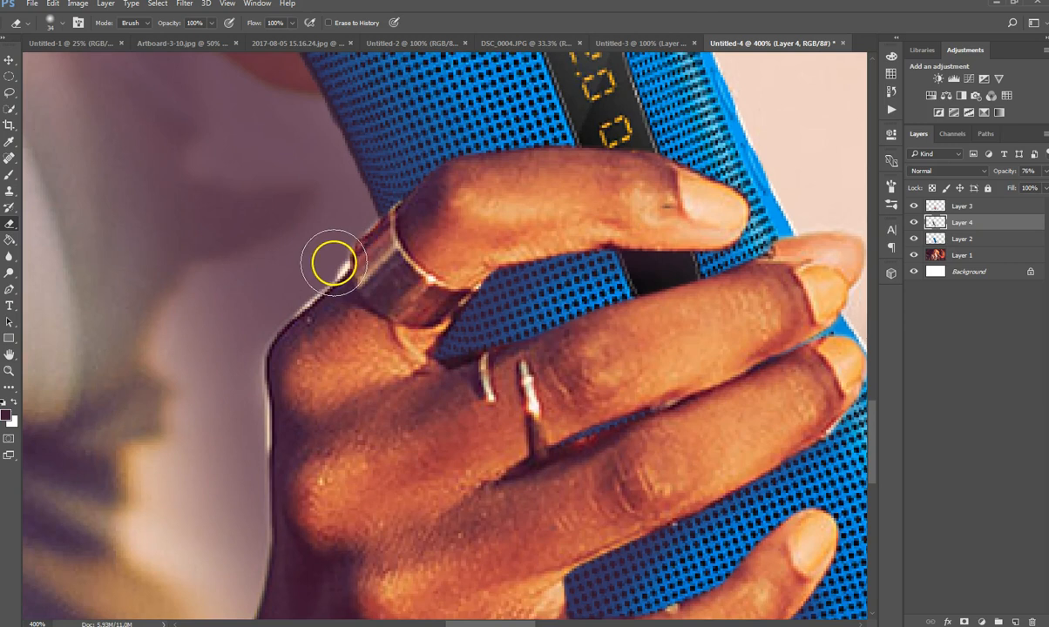
right_click(272, 223)
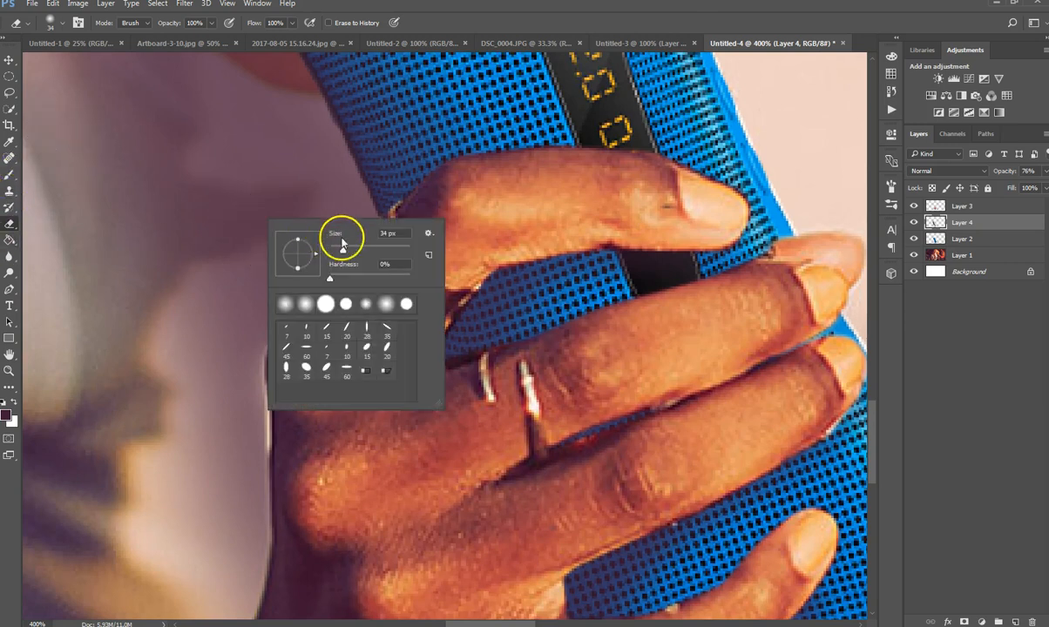
mouse_move(340, 251)
left_mouse_down()
mouse_move(258, 311)
mouse_move(276, 339)
left_mouse_up()
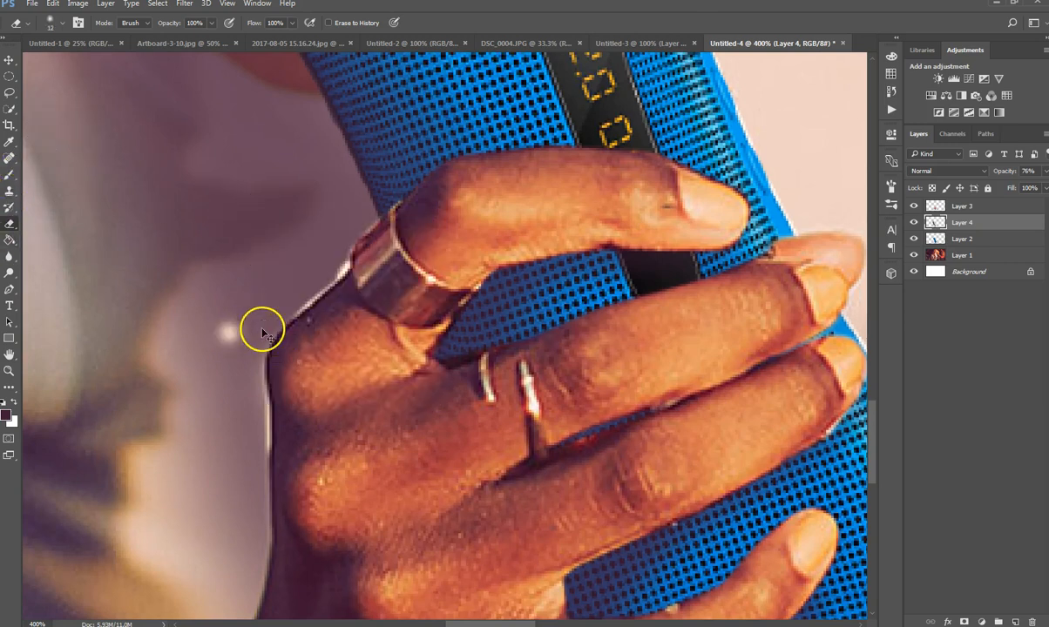
left_click(935, 207)
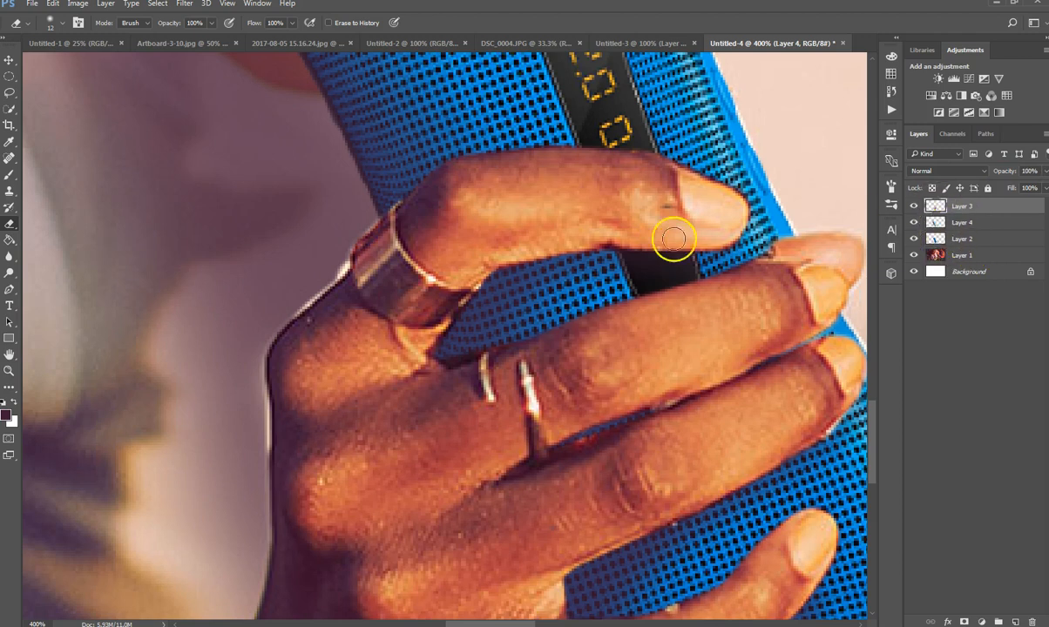
mouse_move(340, 261)
left_mouse_down()
mouse_move(283, 312)
mouse_move(259, 380)
mouse_move(252, 370)
mouse_move(258, 457)
left_mouse_up()
scroll(353, 303, "down", 3)
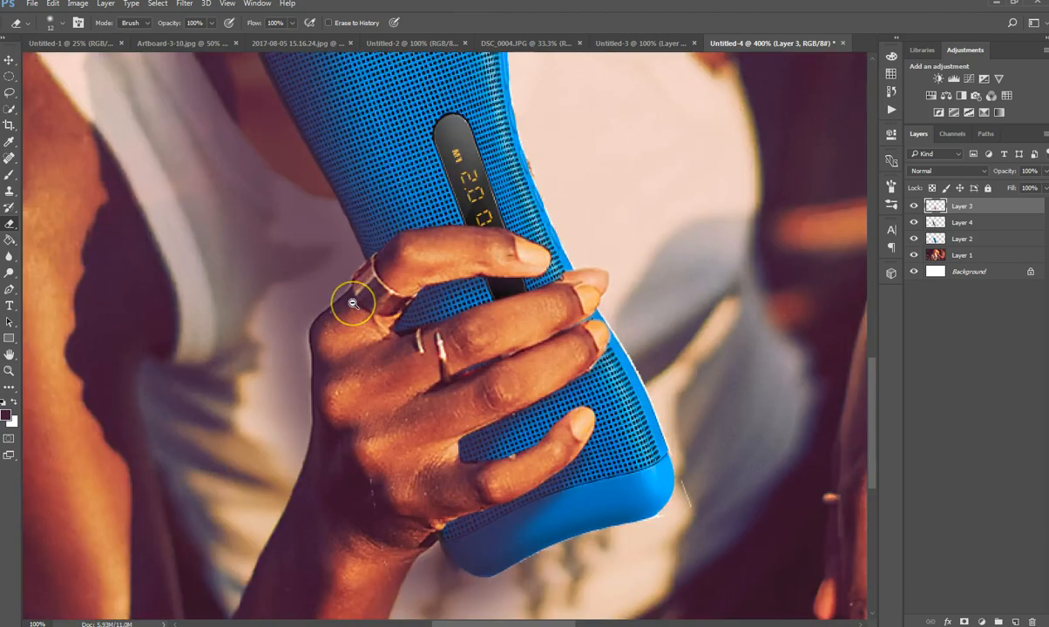
scroll(353, 303, "down", 5)
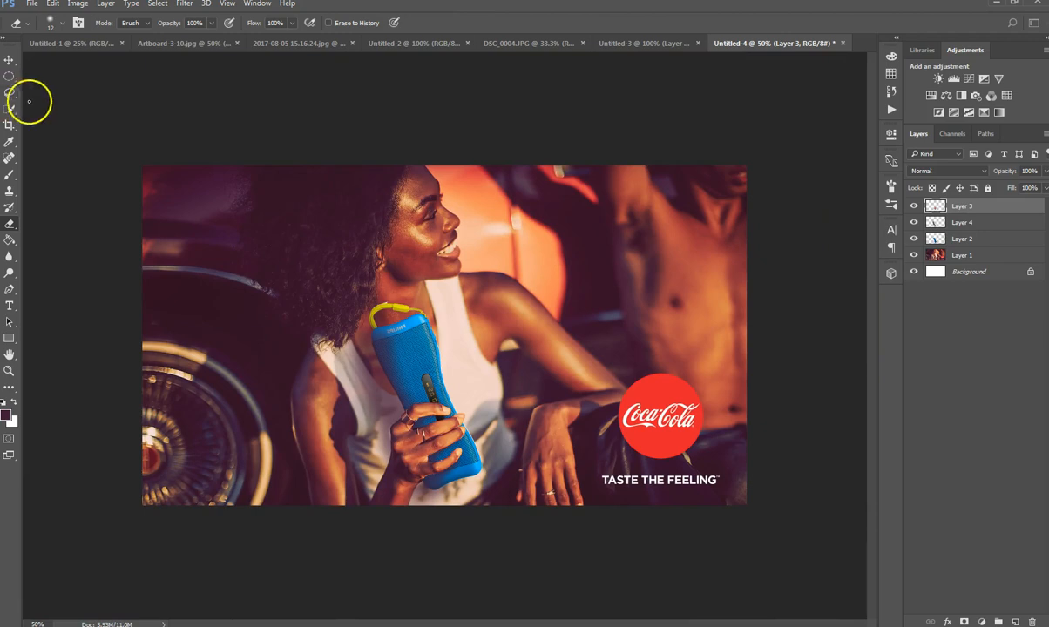
Deselect the layers and crop the image to remove the side with the Coca-Cola logo and tagline.
left_click(9, 59)
left_click(63, 93)
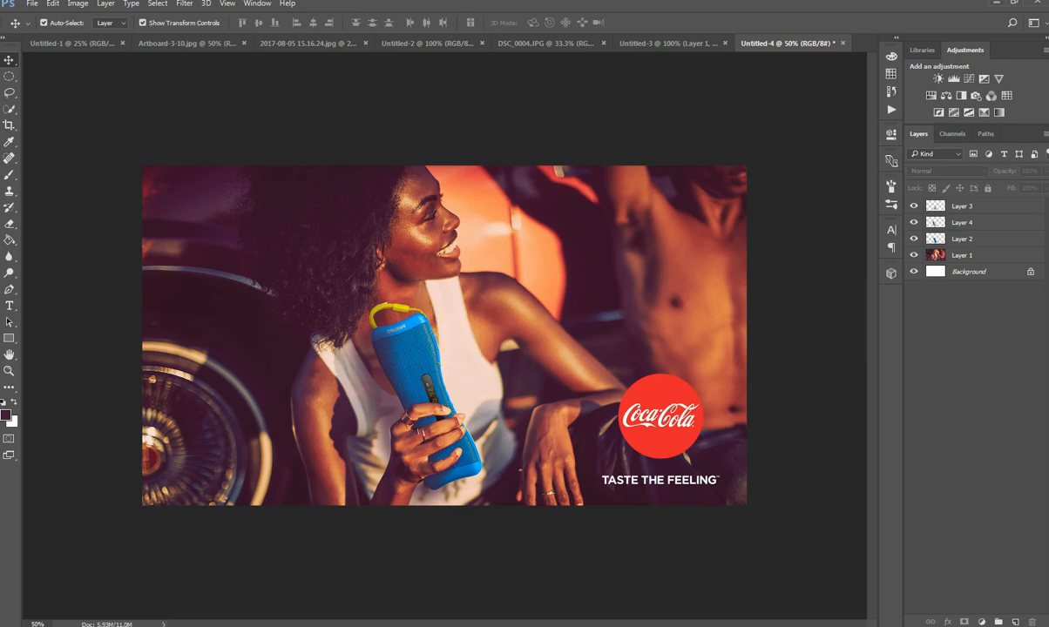
left_click(11, 127)
left_click_drag(746, 336, 671, 336)
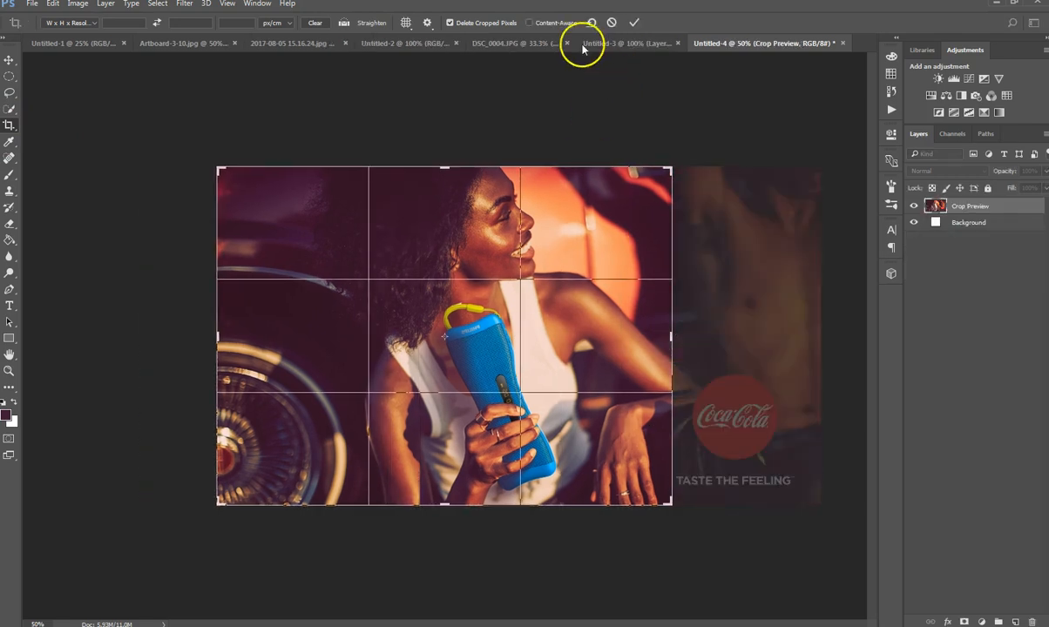
left_click(629, 23)
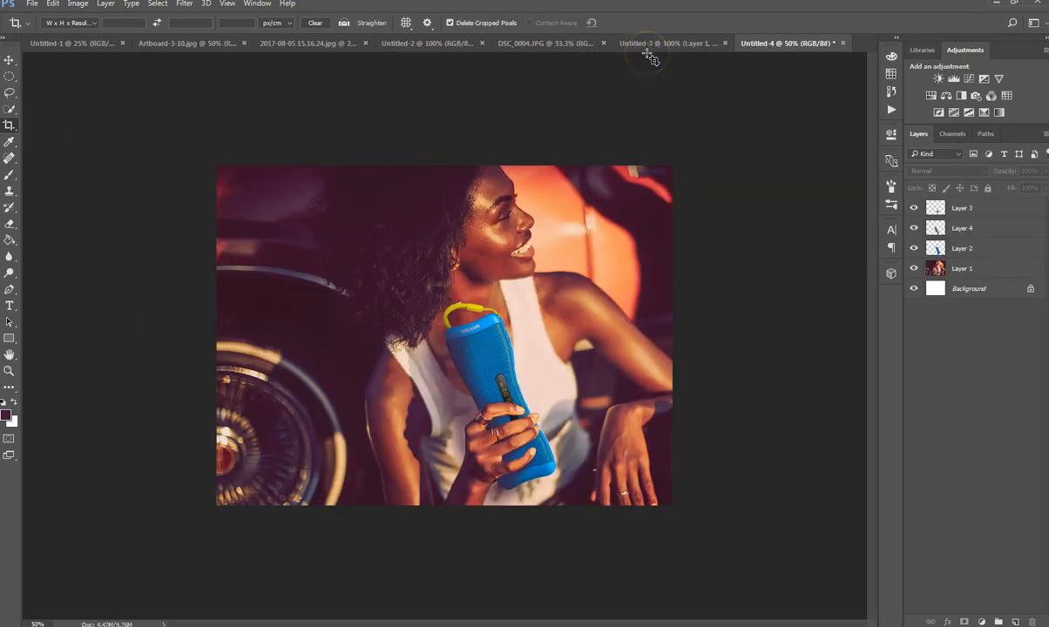
left_click(11, 61)
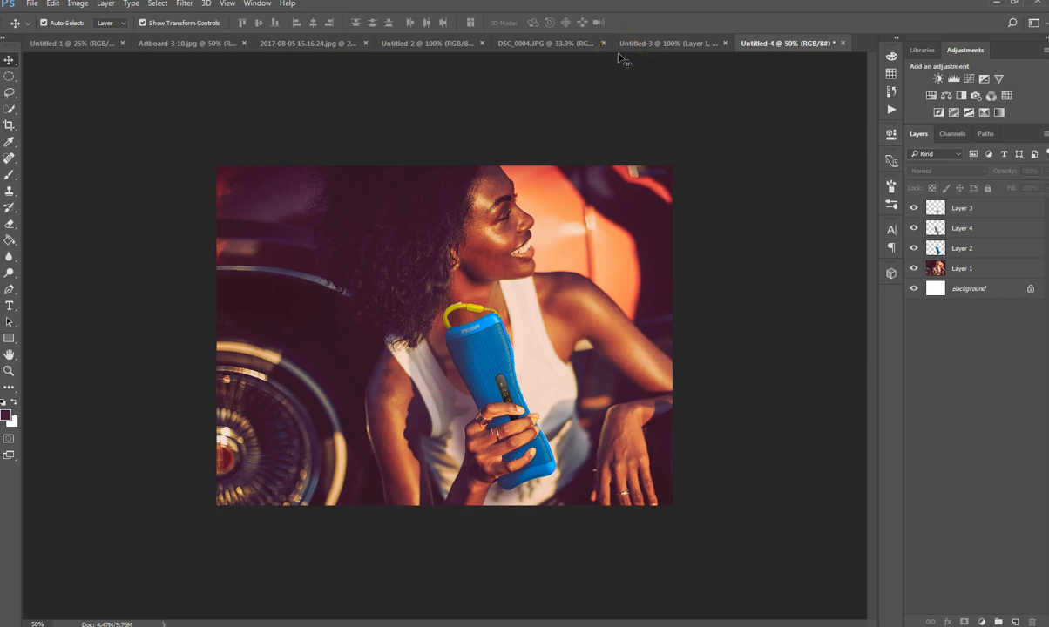
key("ctrl+plus")
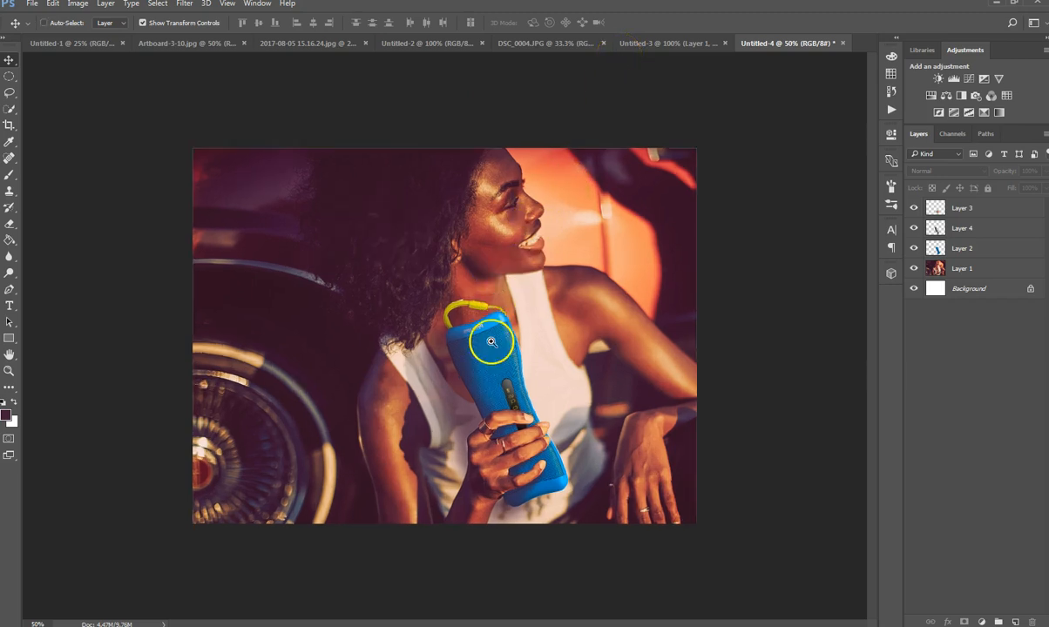
key("ctrl+plus")
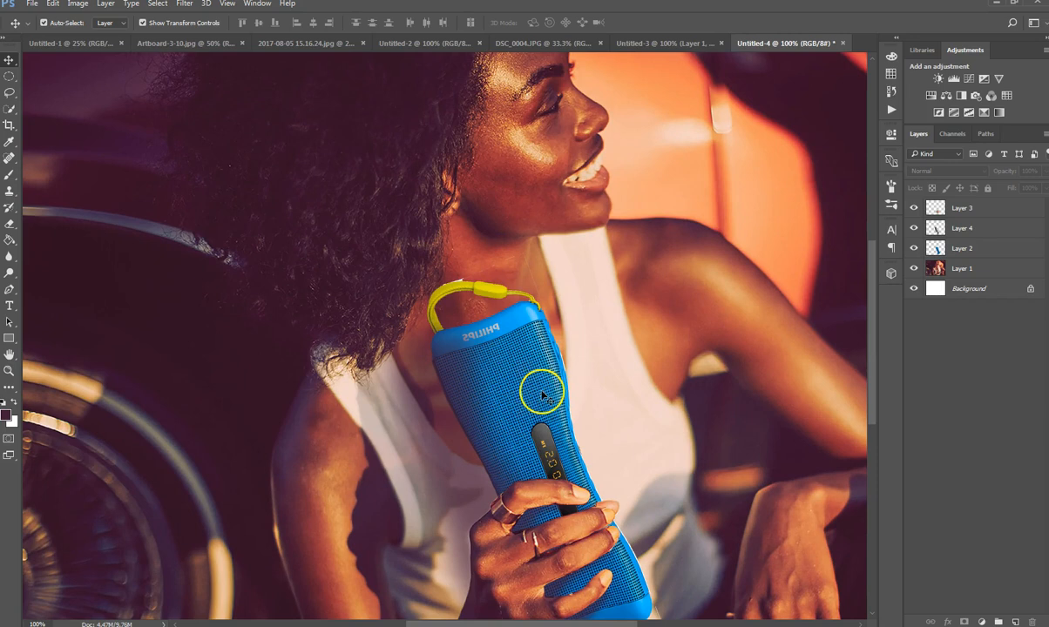